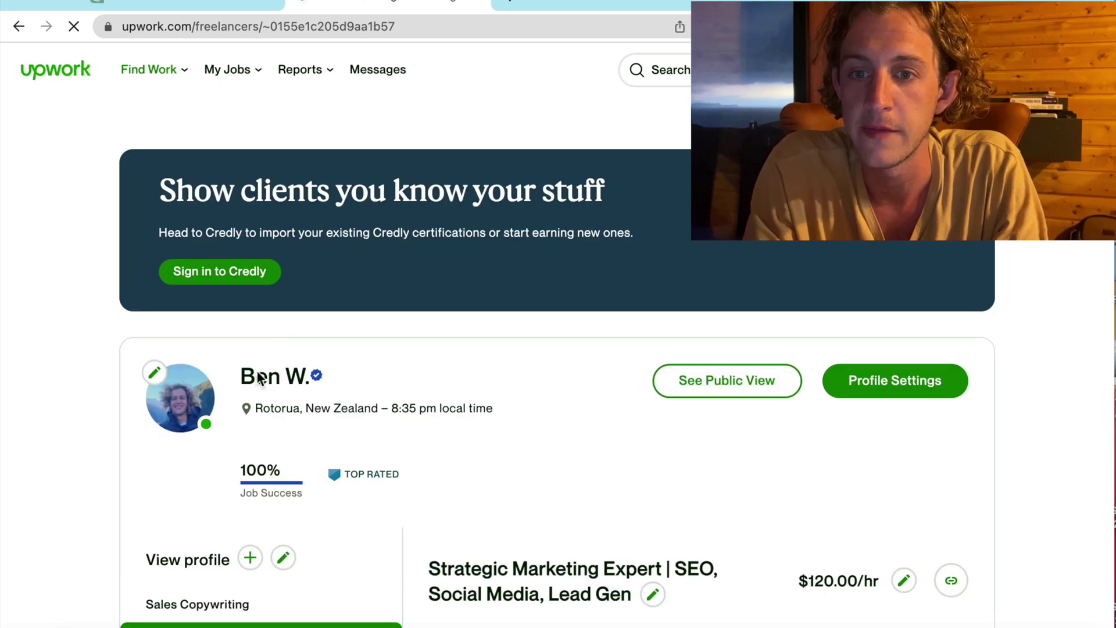
Scroll the profile to highlight the total earnings, jobs and hours stats, then move on
scroll(259, 378, down, 6)
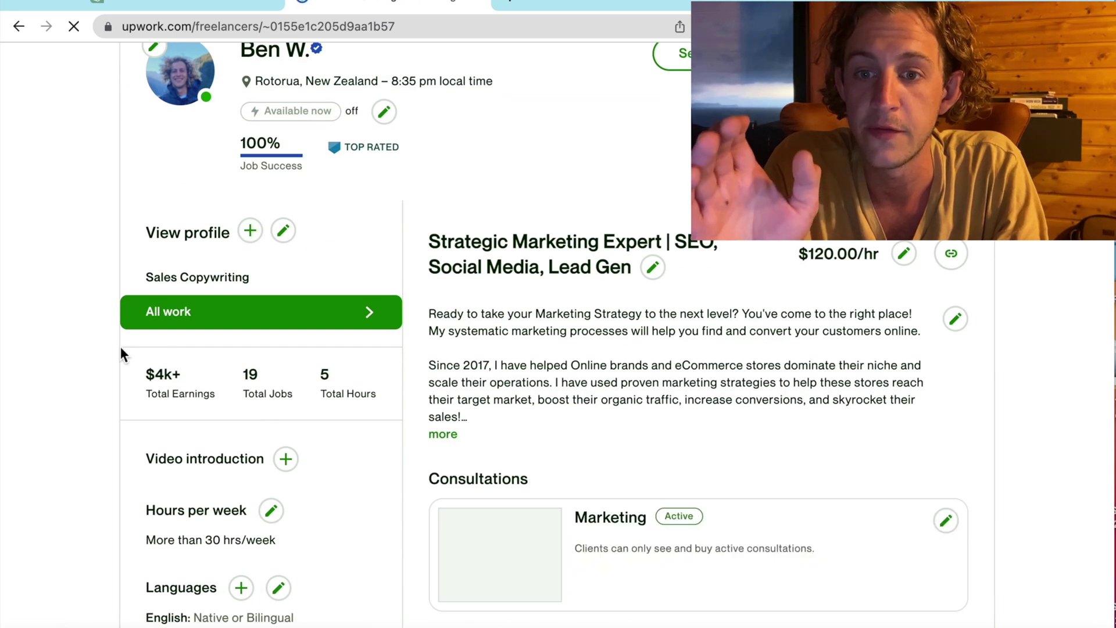
drag(120, 346, 385, 389)
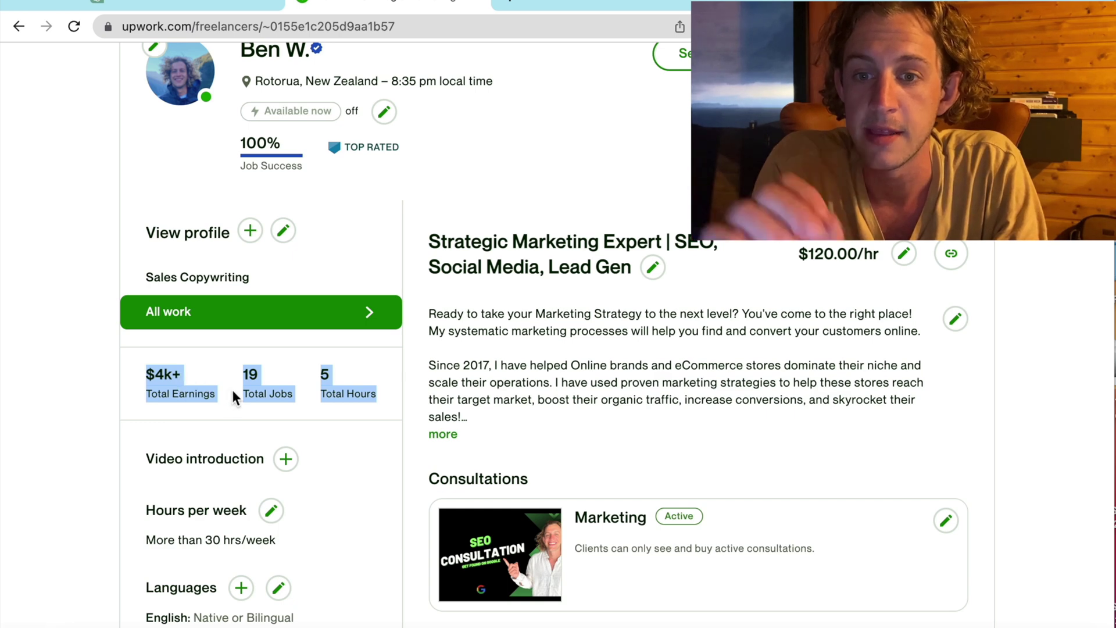
click(389, 399)
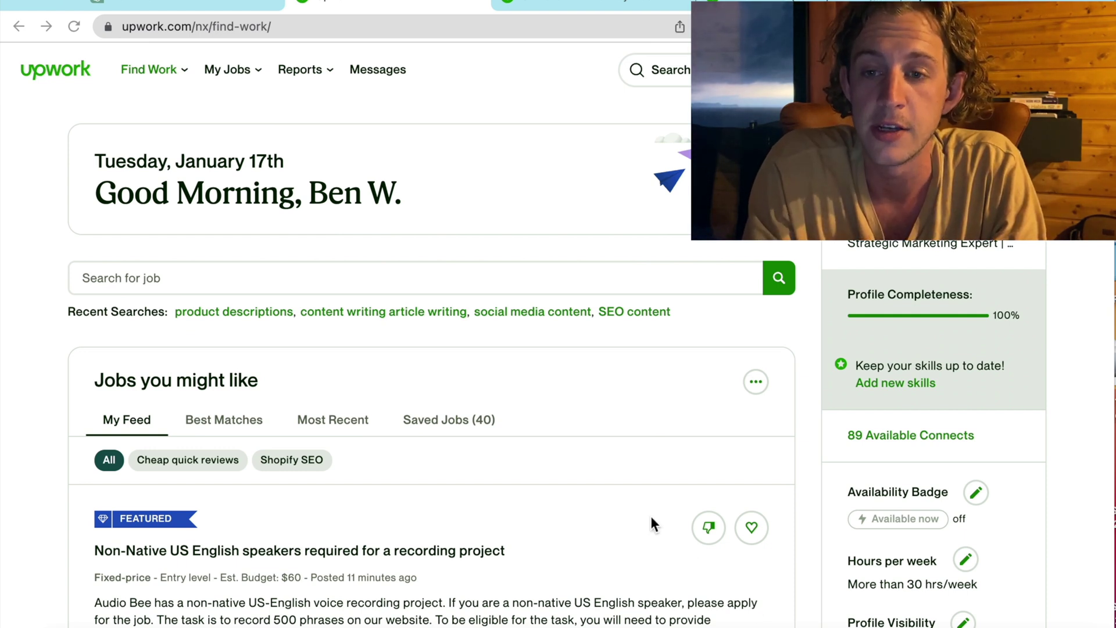
scroll(604, 405, down, 1)
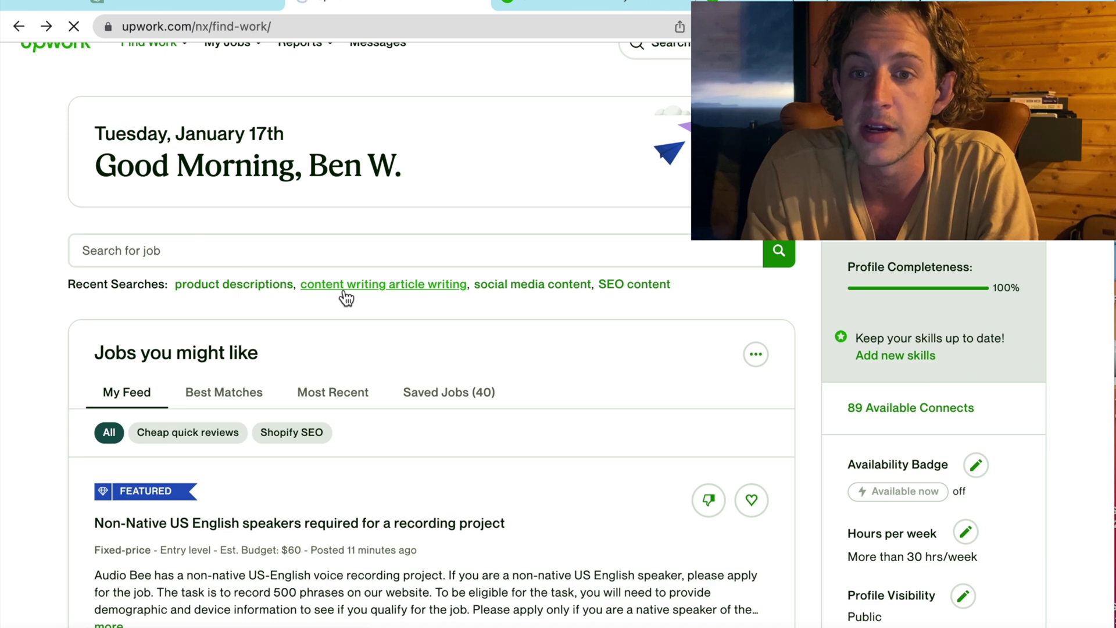
Rerun the 'content writing article writing' search limited to Intermediate and Expert jobs
click(346, 285)
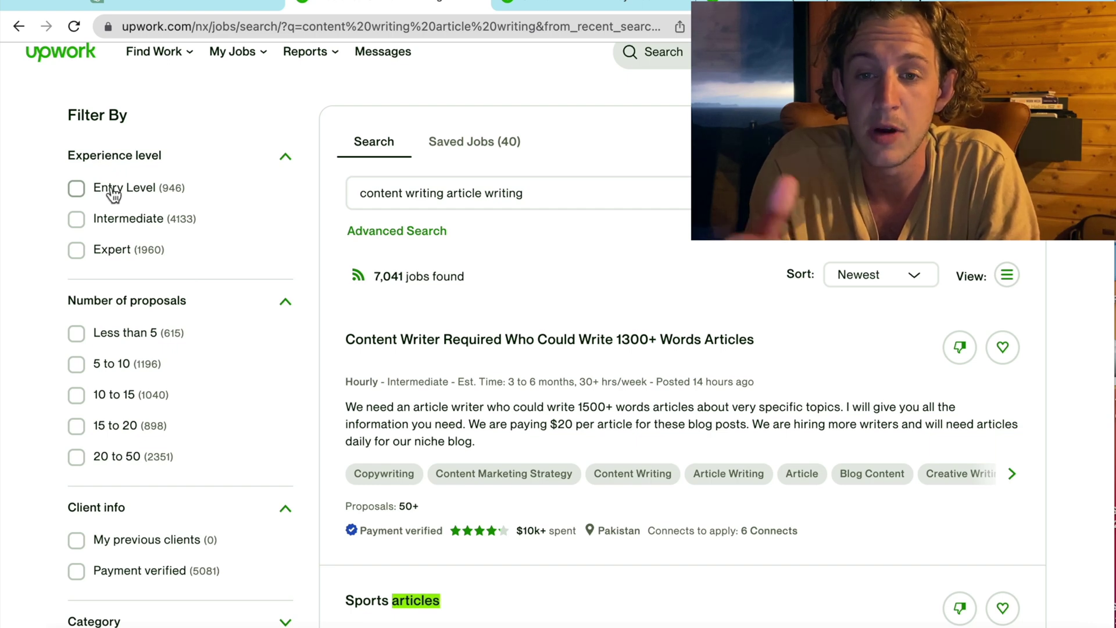
click(112, 194)
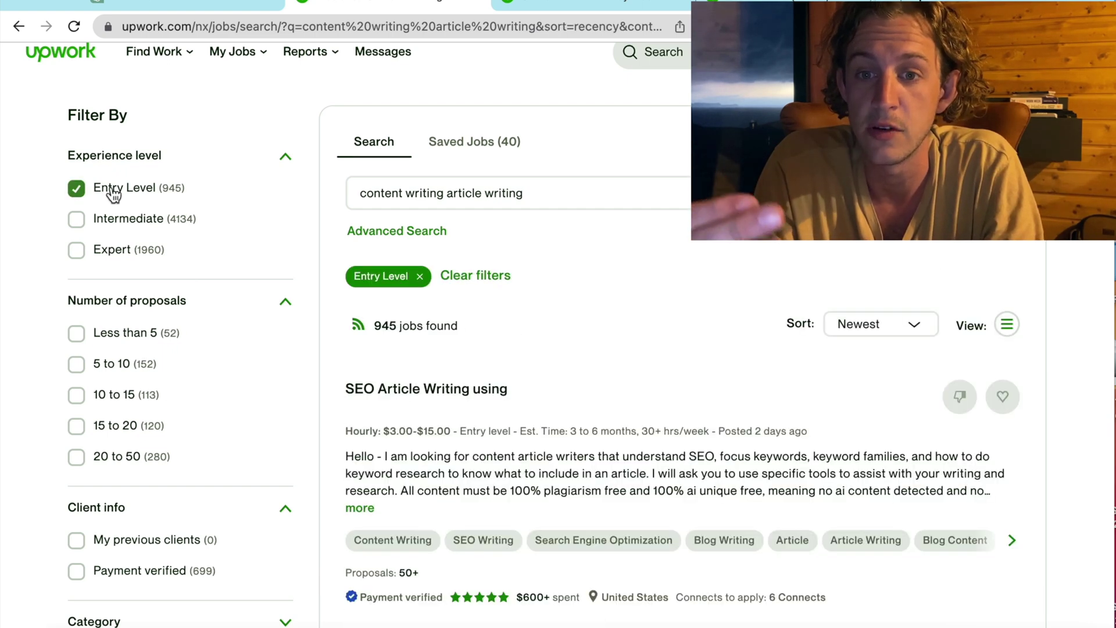
click(112, 194)
click(76, 219)
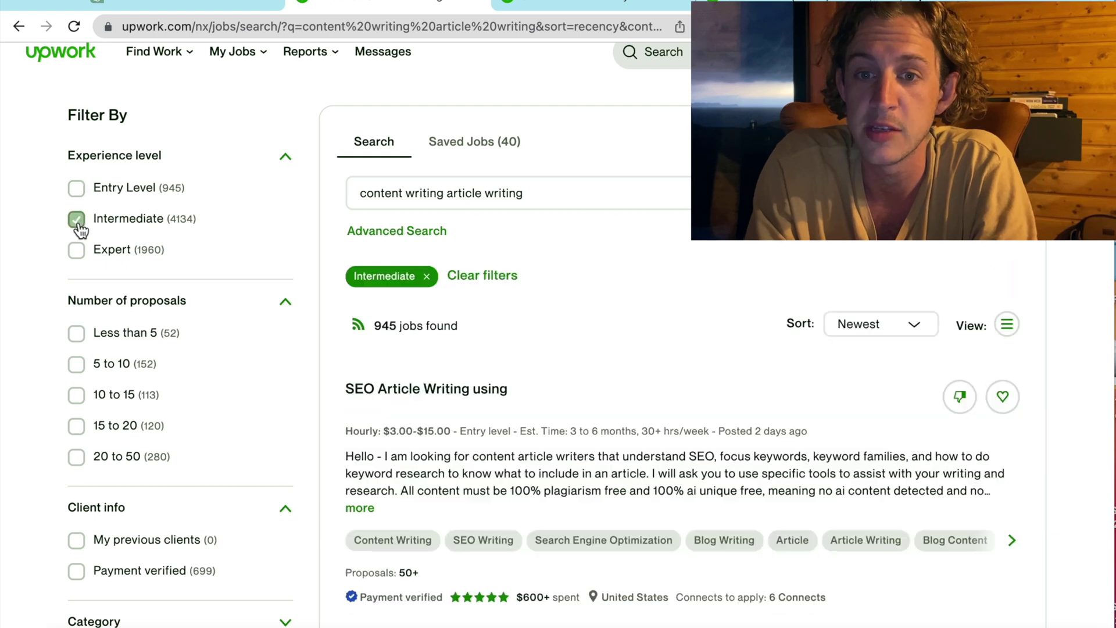
click(76, 249)
Filter to jobs with fewer than 5 up to 15–20 proposals
scroll(83, 306, down, 1)
click(76, 294)
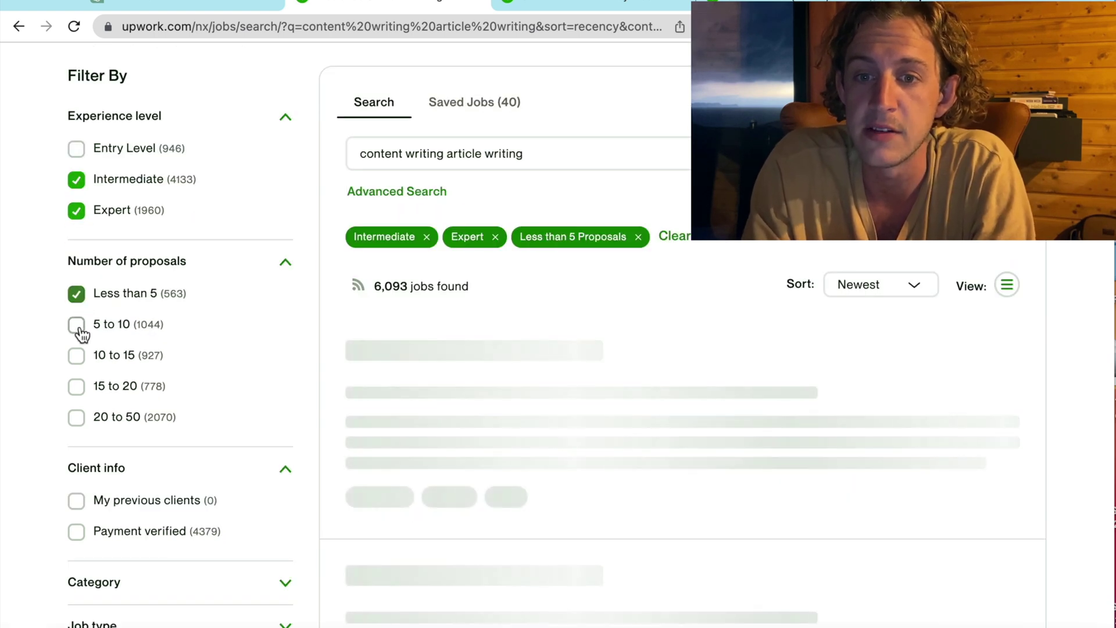
click(77, 324)
click(76, 355)
click(76, 388)
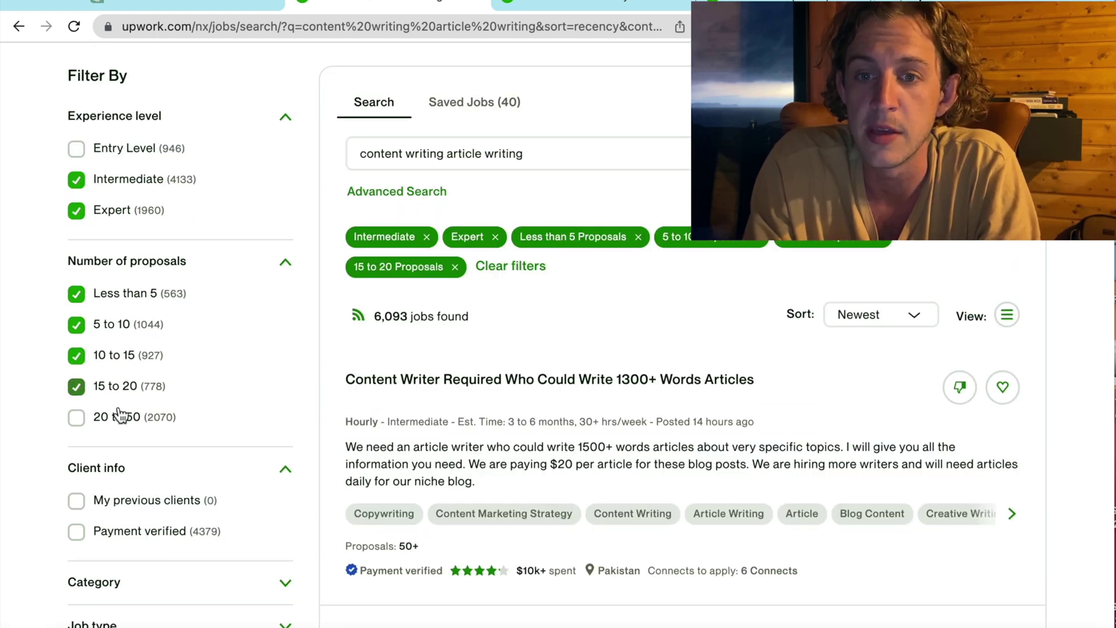
drag(200, 427, 87, 430)
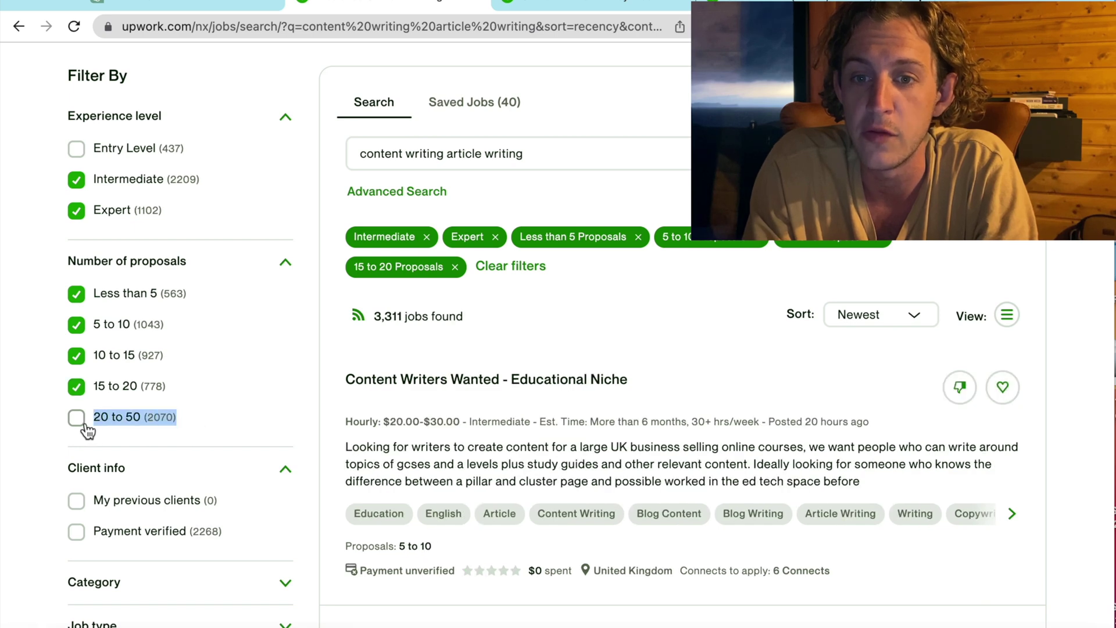
click(21, 384)
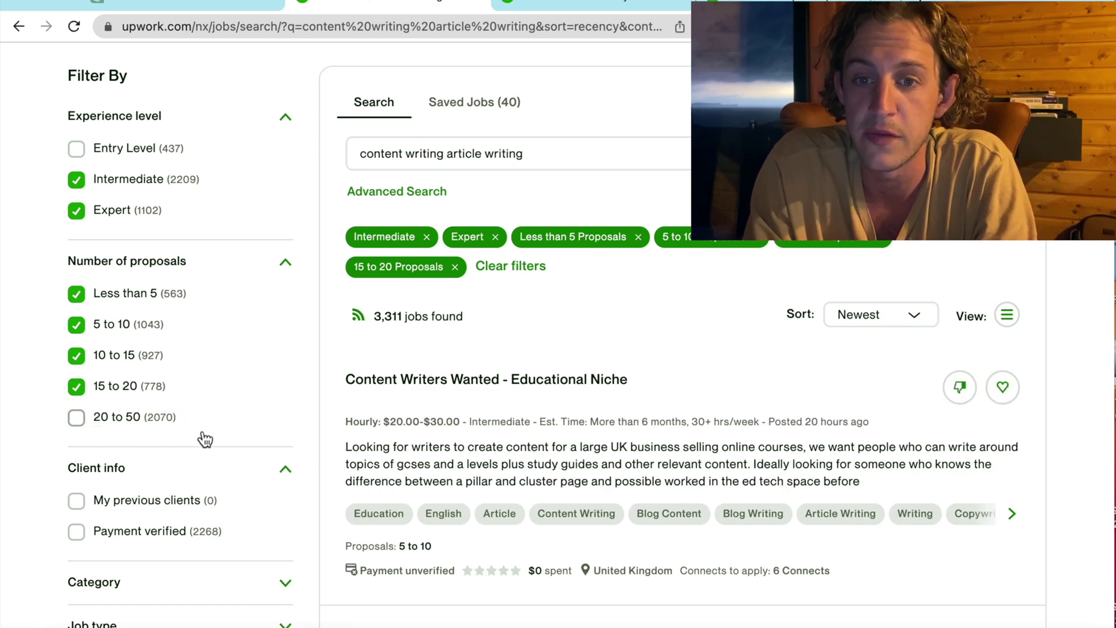
Keep only jobs from clients with verified payment
scroll(203, 436, down, 1)
scroll(200, 430, down, 1)
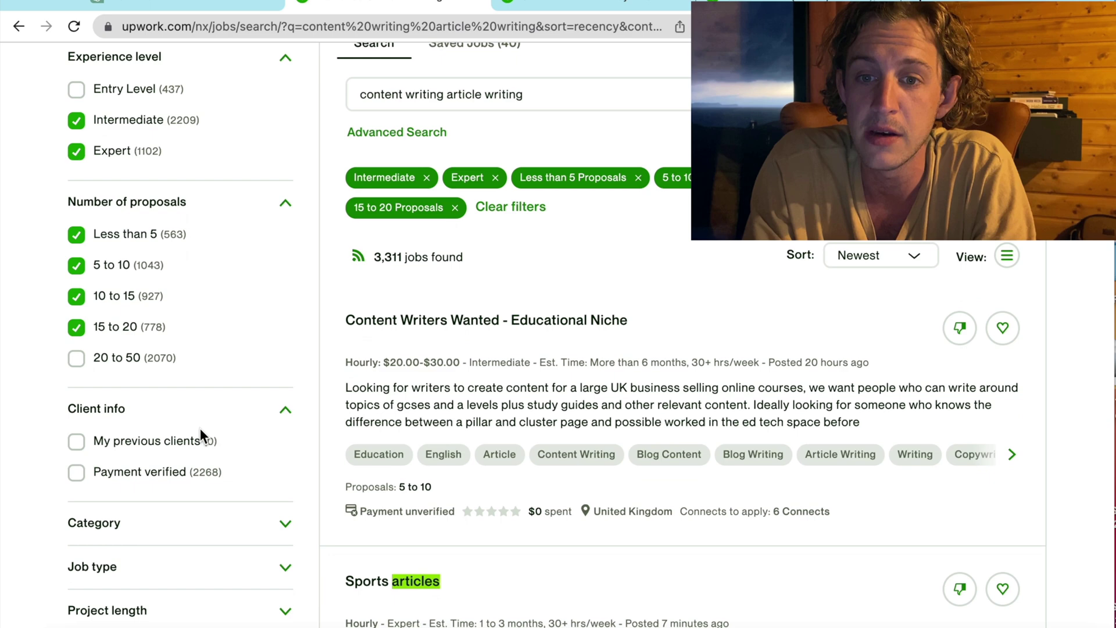
scroll(202, 436, down, 1)
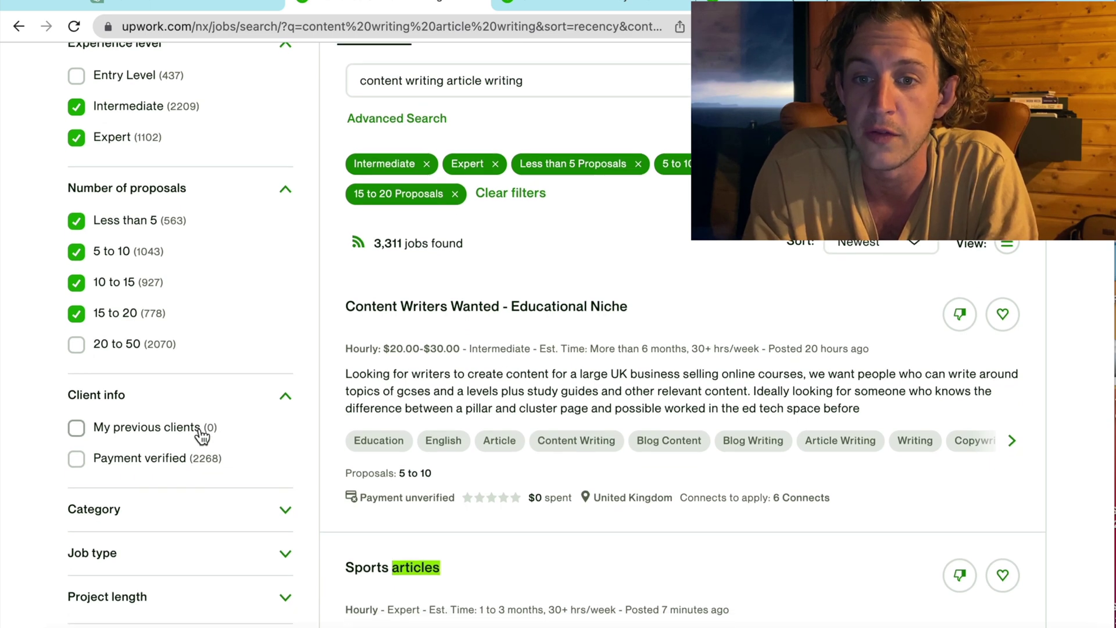
scroll(201, 436, down, 3)
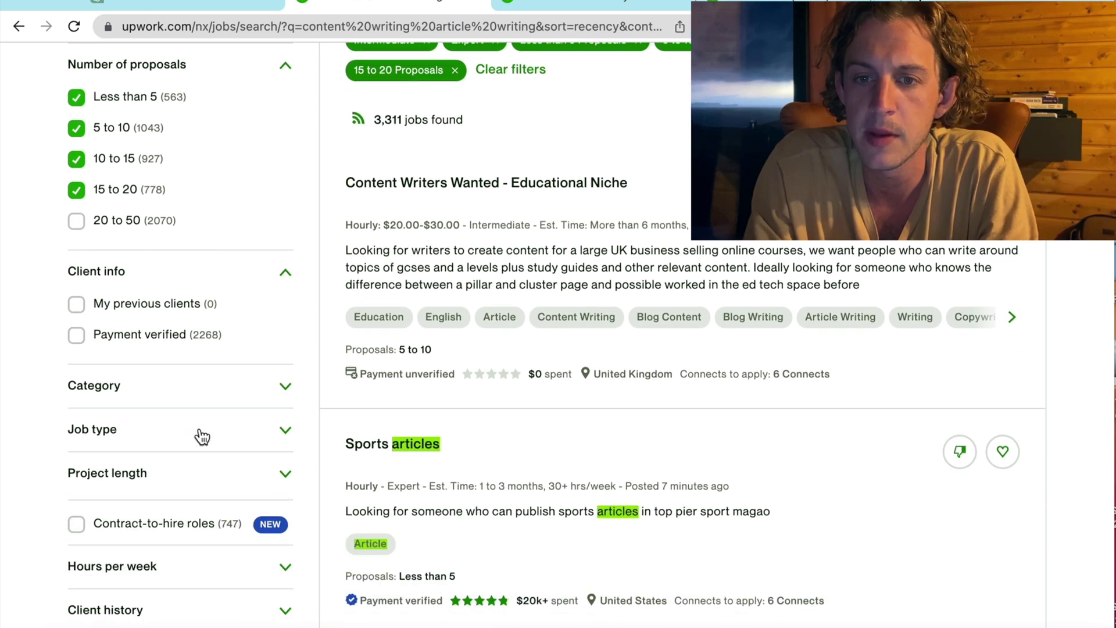
click(129, 340)
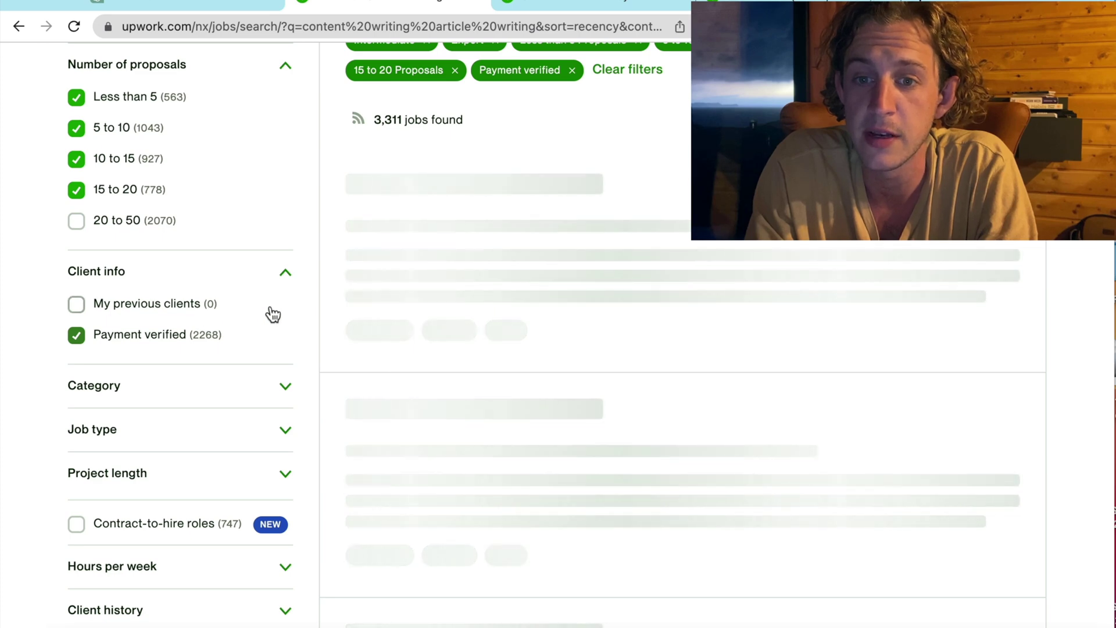
scroll(272, 314, down, 1)
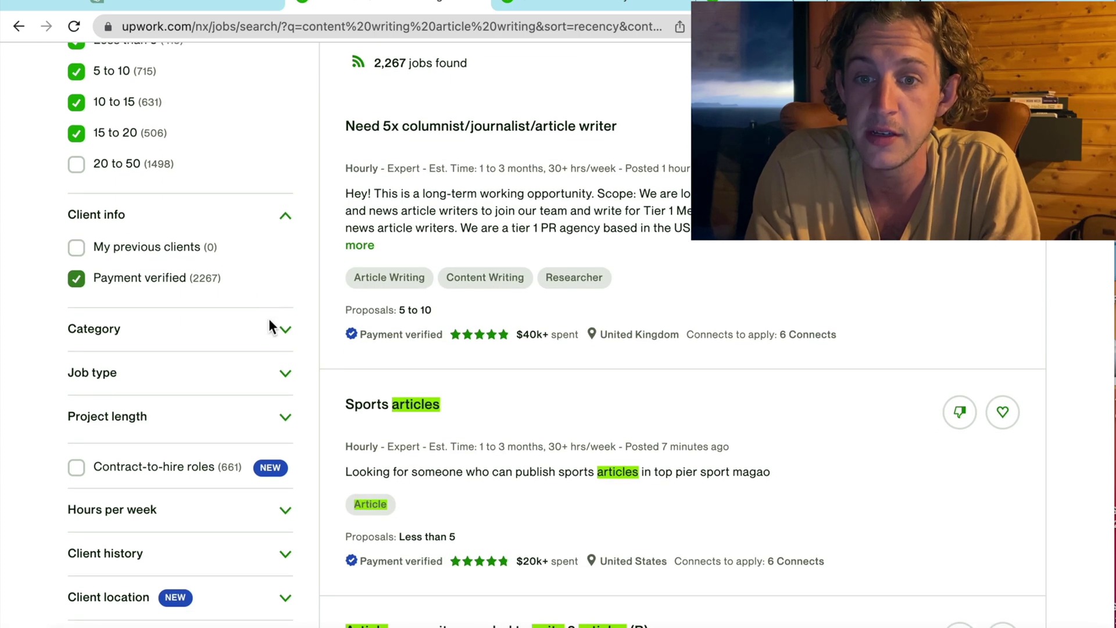
scroll(267, 360, down, 2)
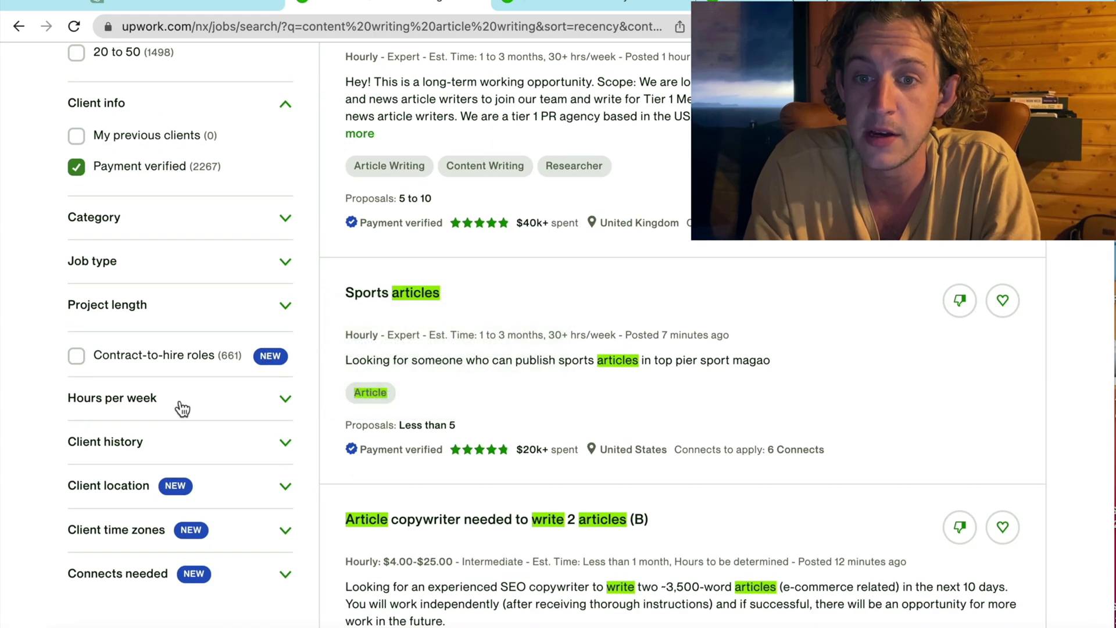
Limit results to fixed-price jobs budgeted $100–$500, $500–$1K, $1K–$5K and $5K+
click(222, 278)
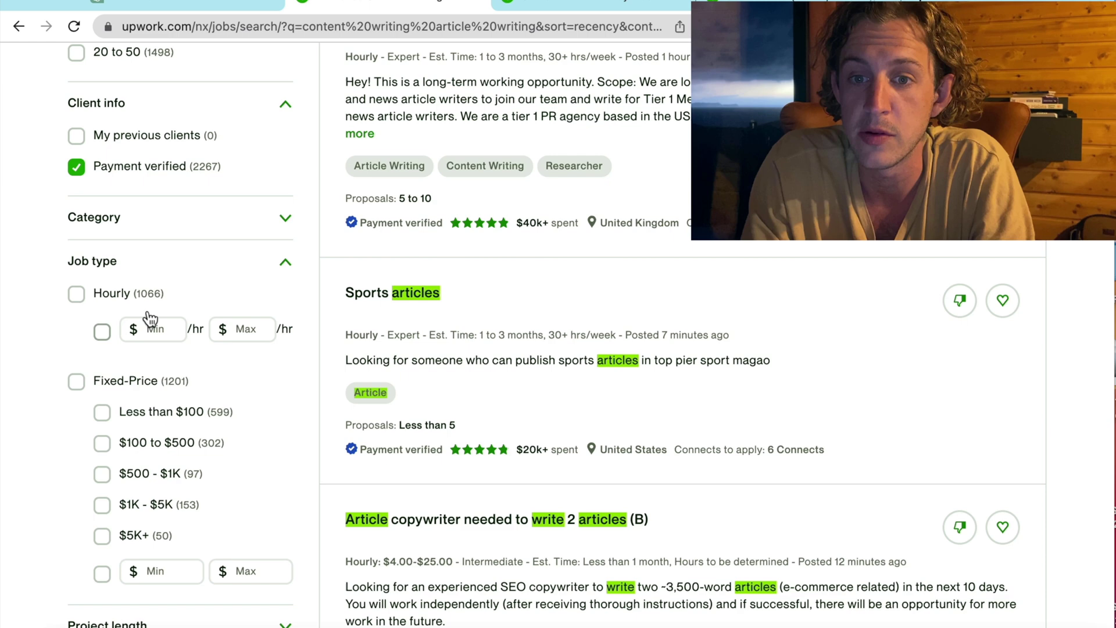
click(112, 386)
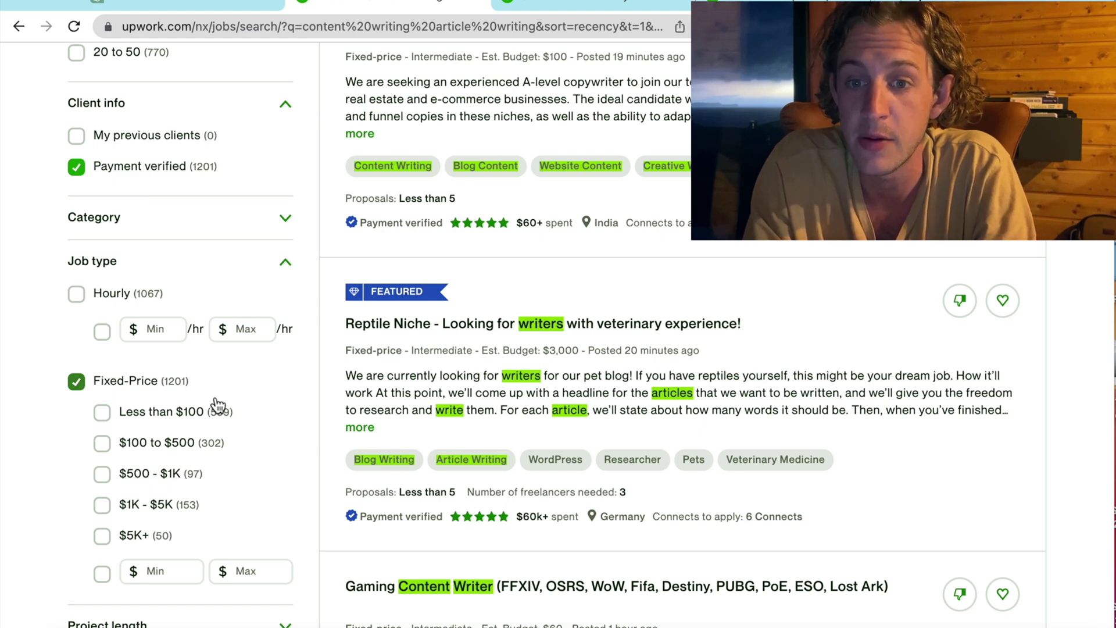
click(193, 414)
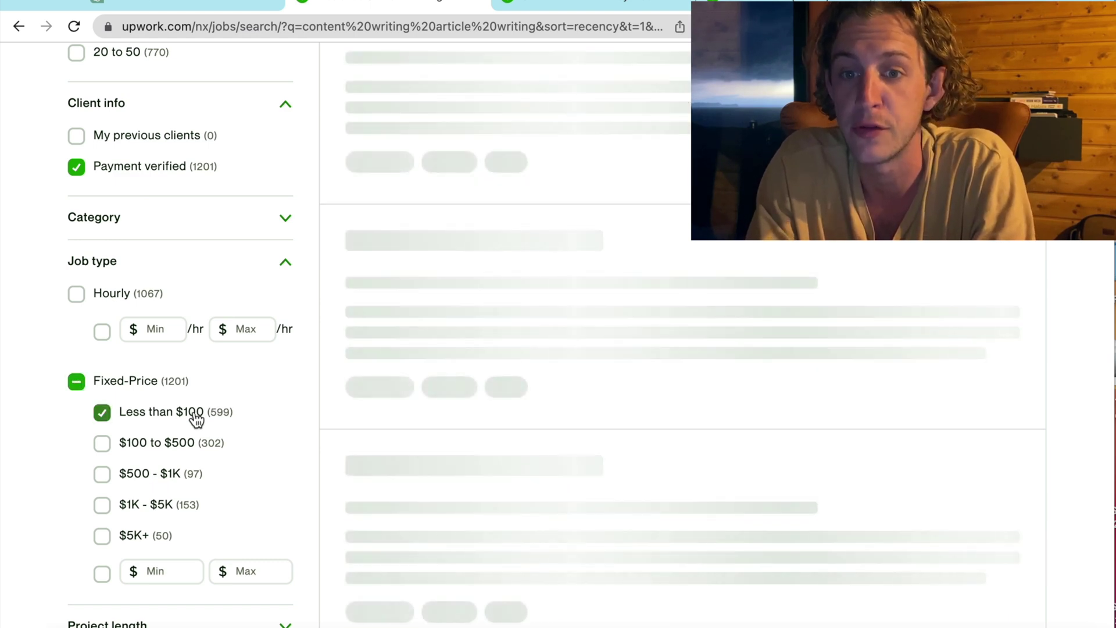
click(192, 420)
click(186, 443)
click(169, 476)
click(158, 505)
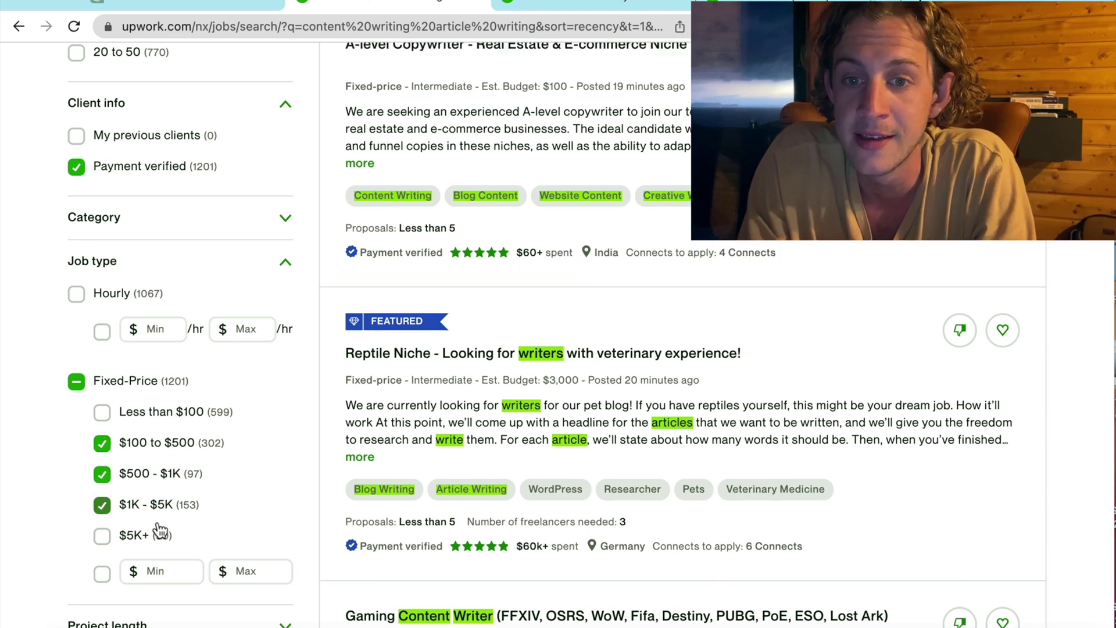
click(137, 537)
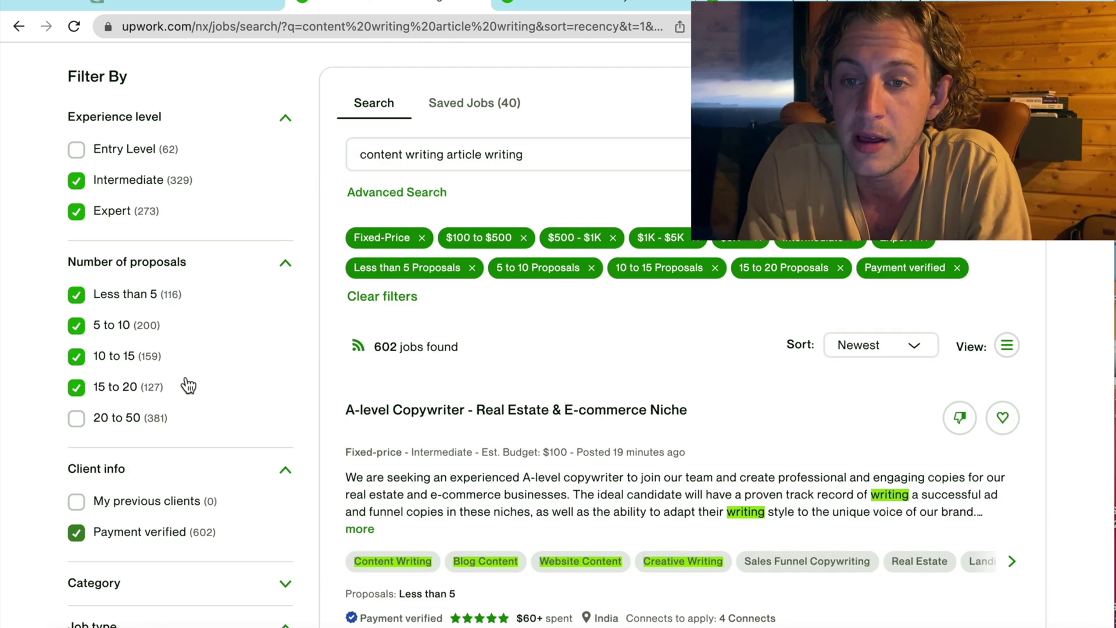
drag(482, 400, 340, 395)
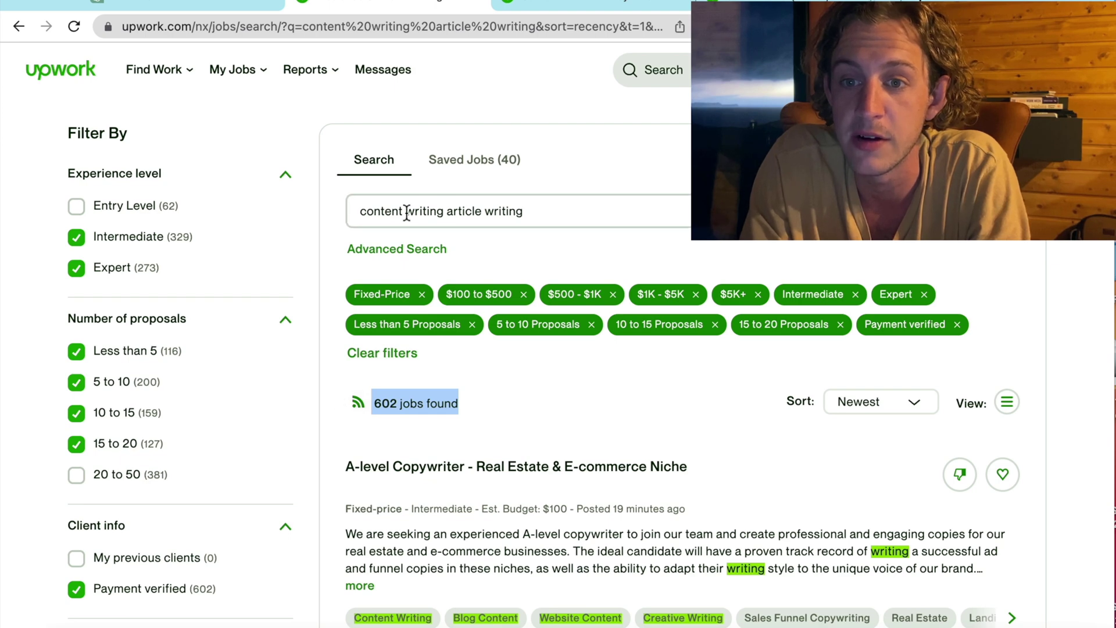
Browse the results and expand the health and fitness job's full description
click(582, 396)
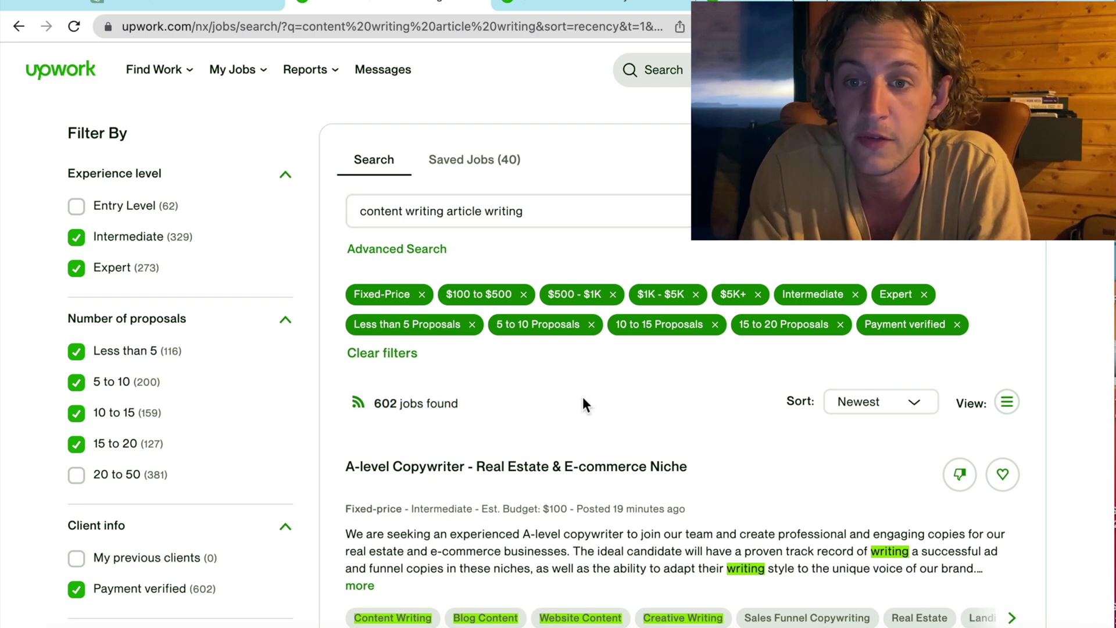
scroll(582, 396, down, 4)
scroll(582, 396, down, 3)
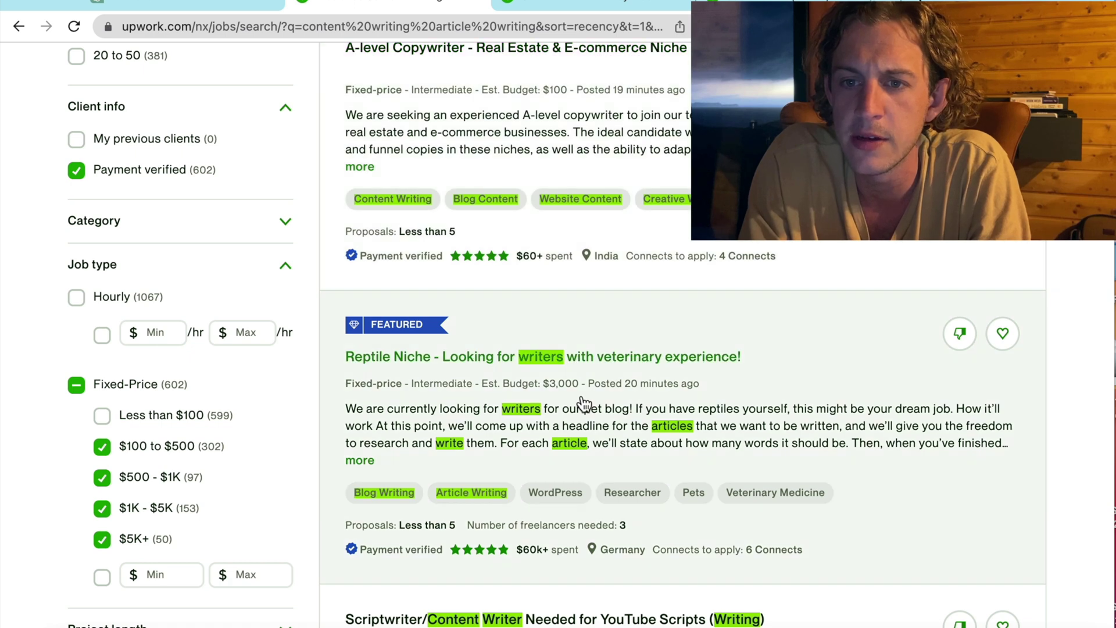
scroll(582, 397, down, 1)
scroll(594, 355, down, 8)
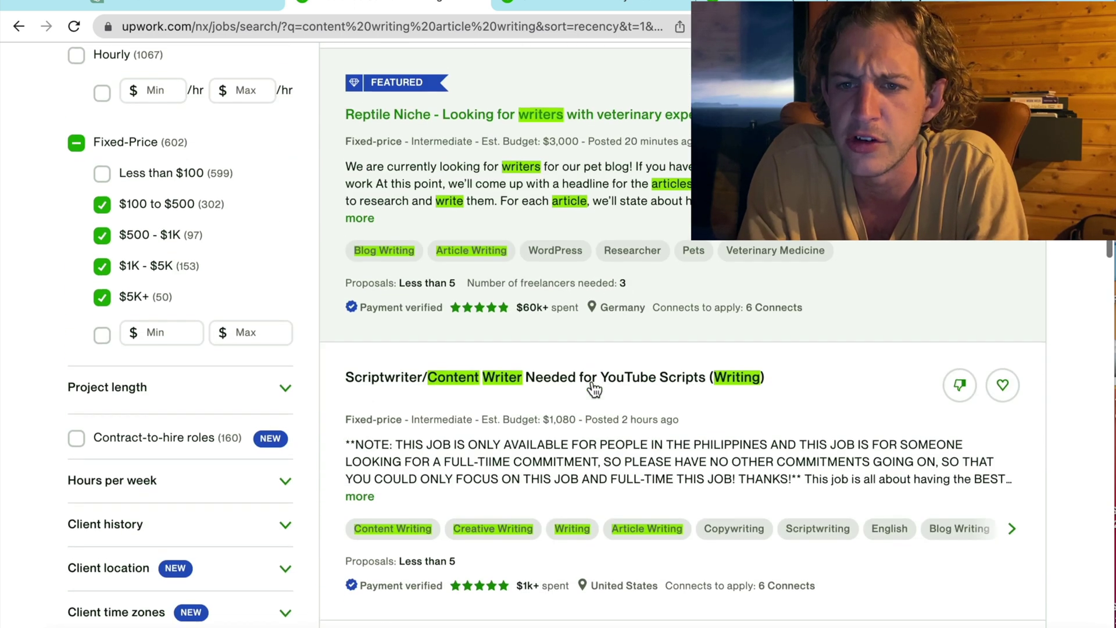
scroll(594, 388, down, 4)
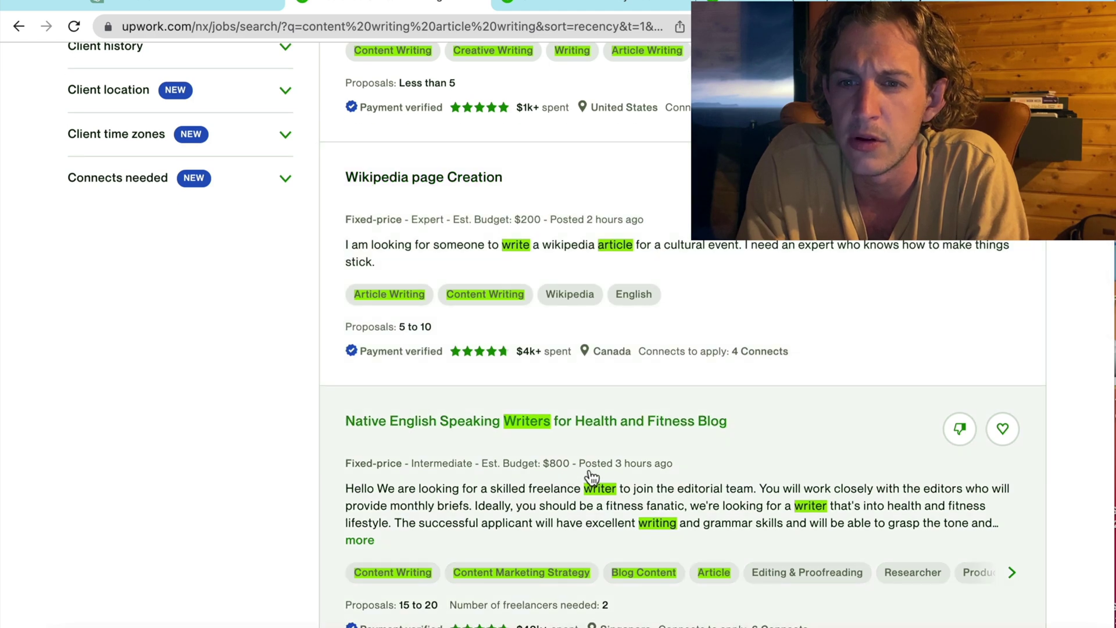
scroll(581, 479, down, 3)
click(360, 374)
Open 'Native English Speaking Writers for Health and Fitness Blog' in a new tab and select its title
super+click(564, 264)
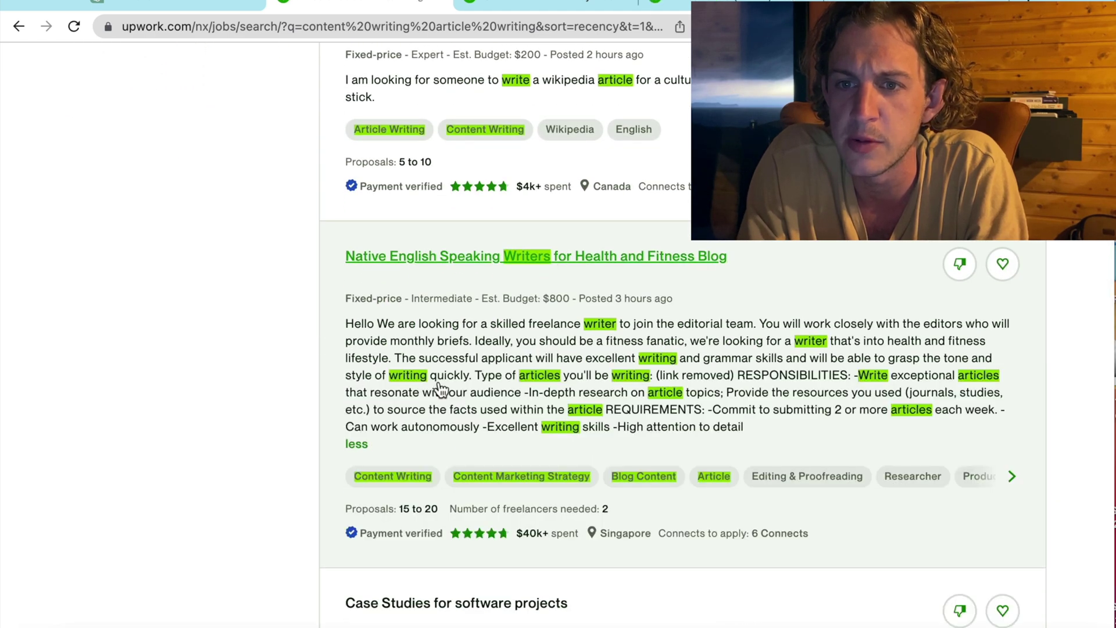
scroll(526, 411, down, 1)
key(ctrl+Tab)
scroll(732, 597, down, 1)
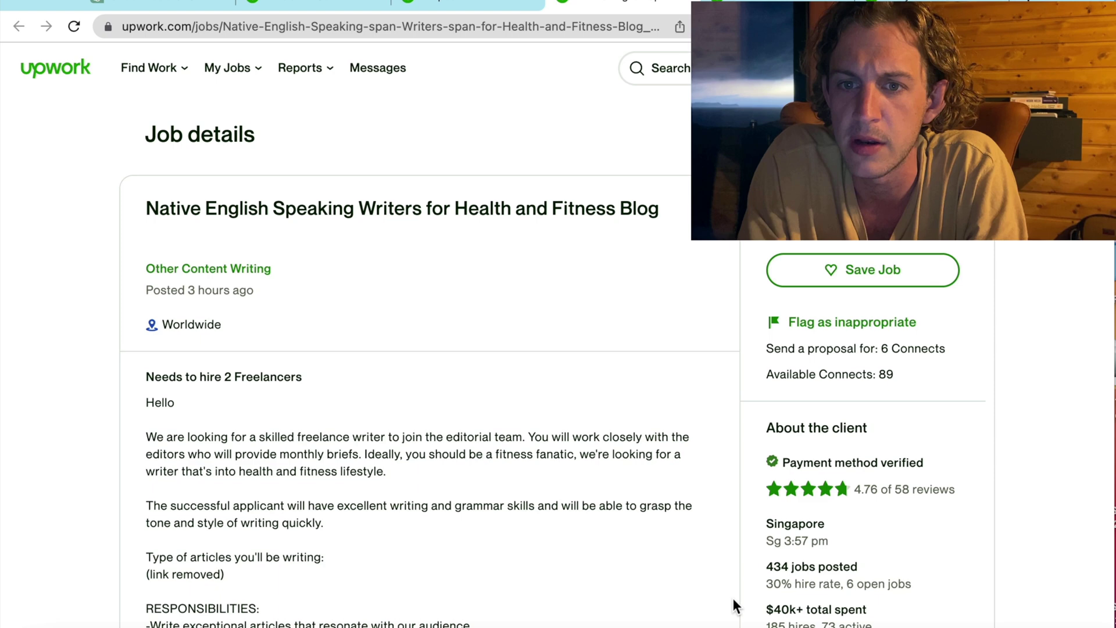
scroll(375, 349, down, 5)
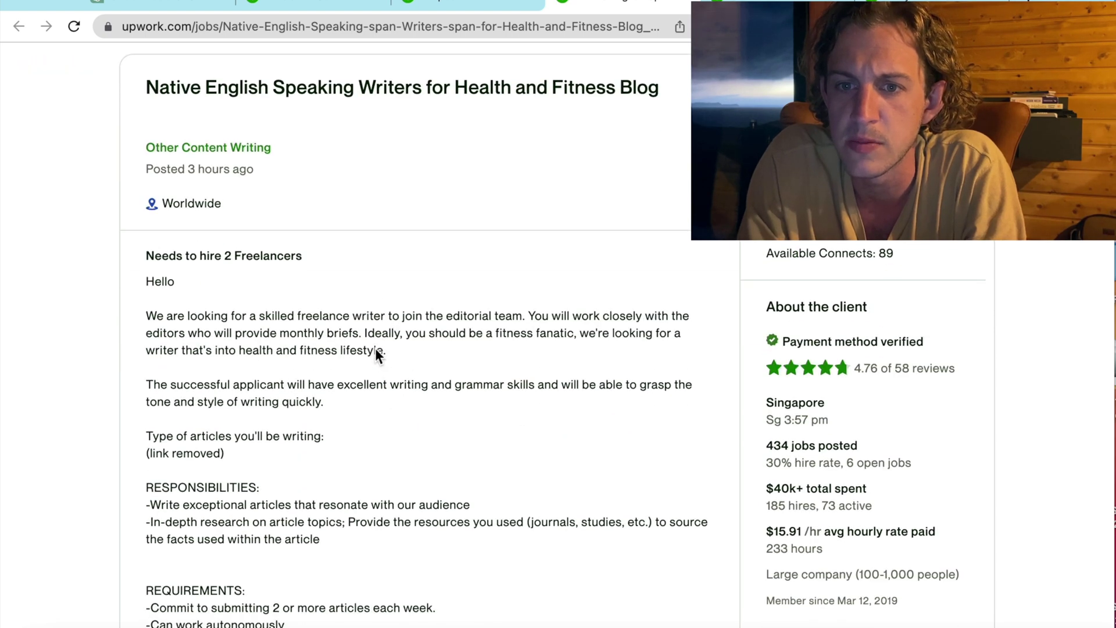
scroll(374, 353, down, 2)
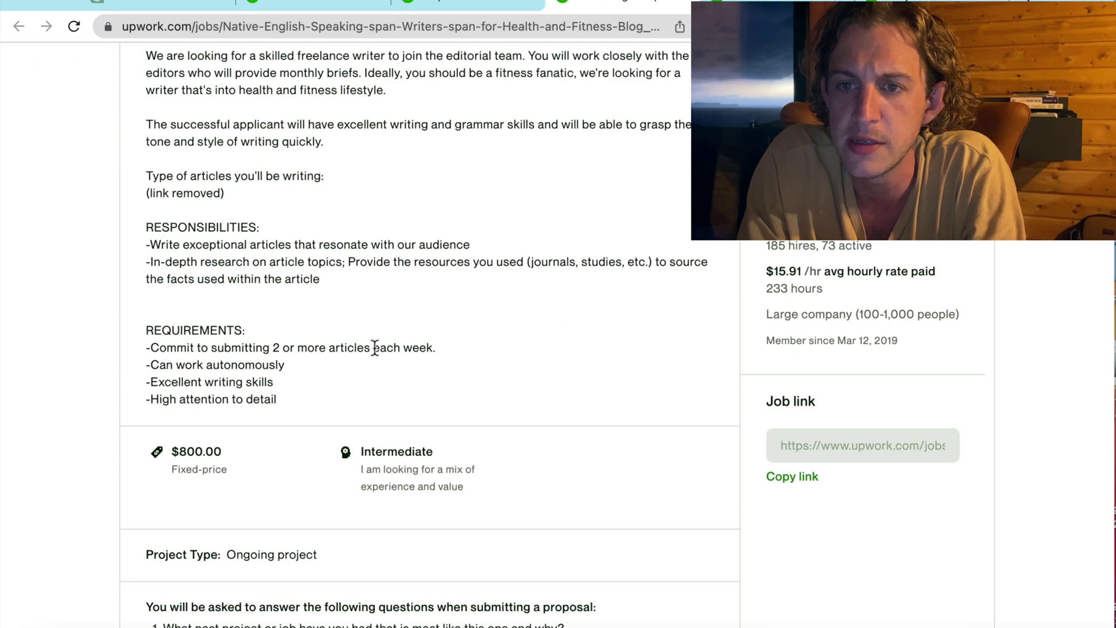
scroll(375, 347, up, 7)
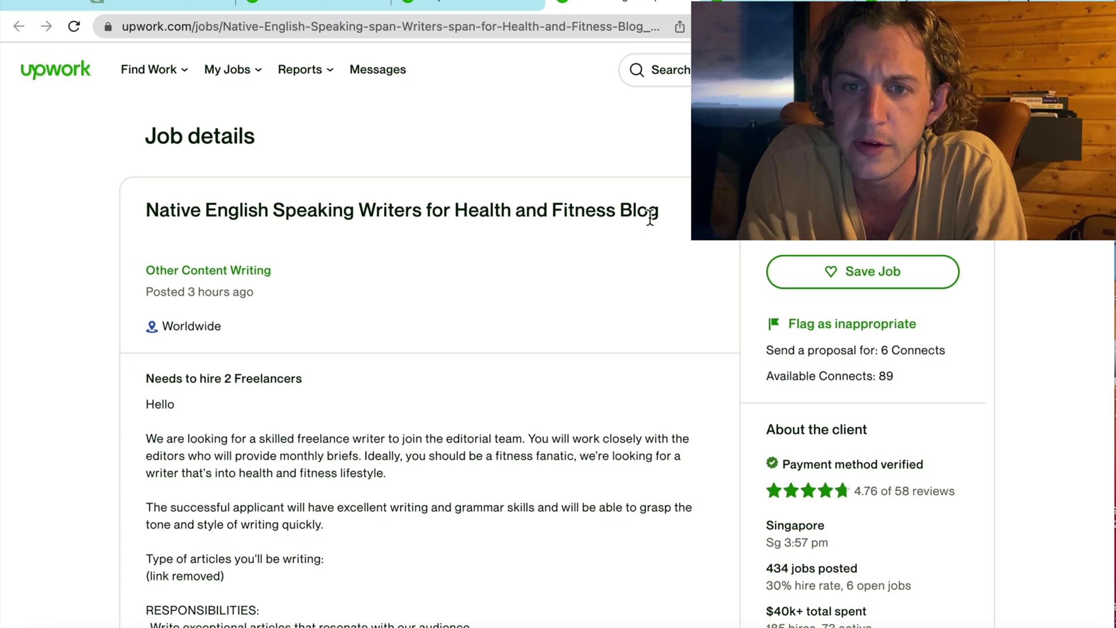
drag(673, 205, 135, 204)
key(super+c)
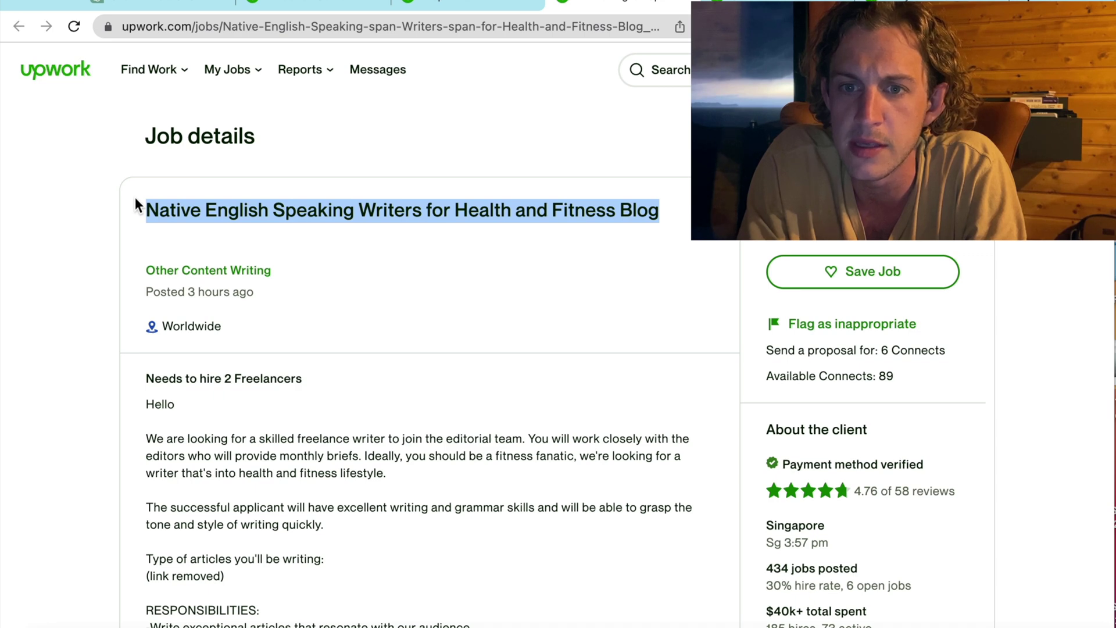
In ChatGPT, start a prompt 'Write me an Upwork Proposal for this job:' with the pasted title
click(163, 8)
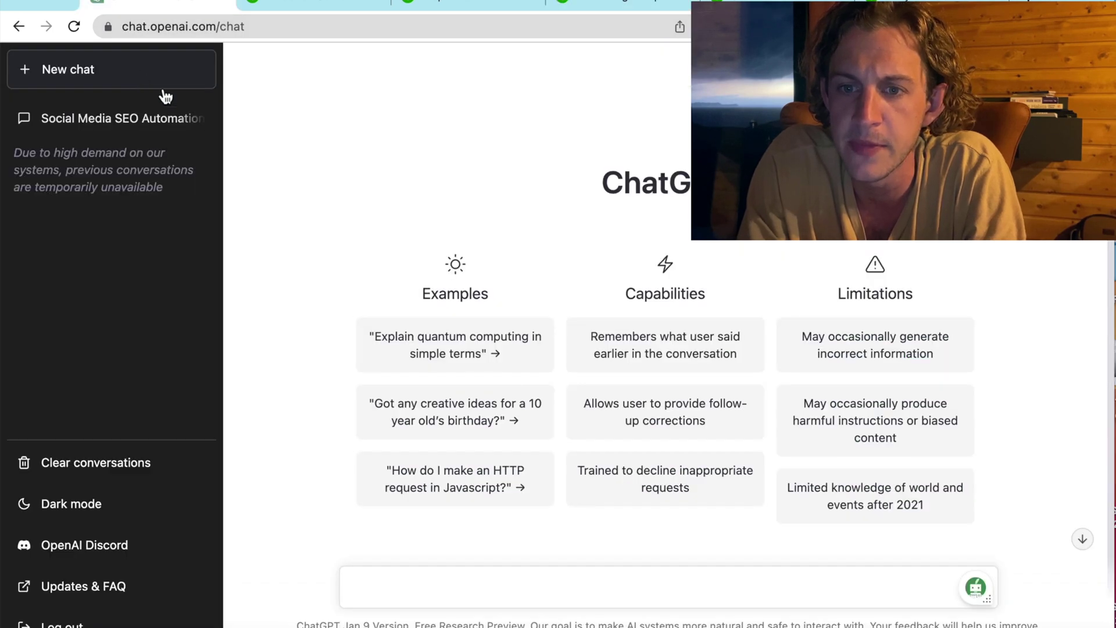
click(509, 586)
text(Write )
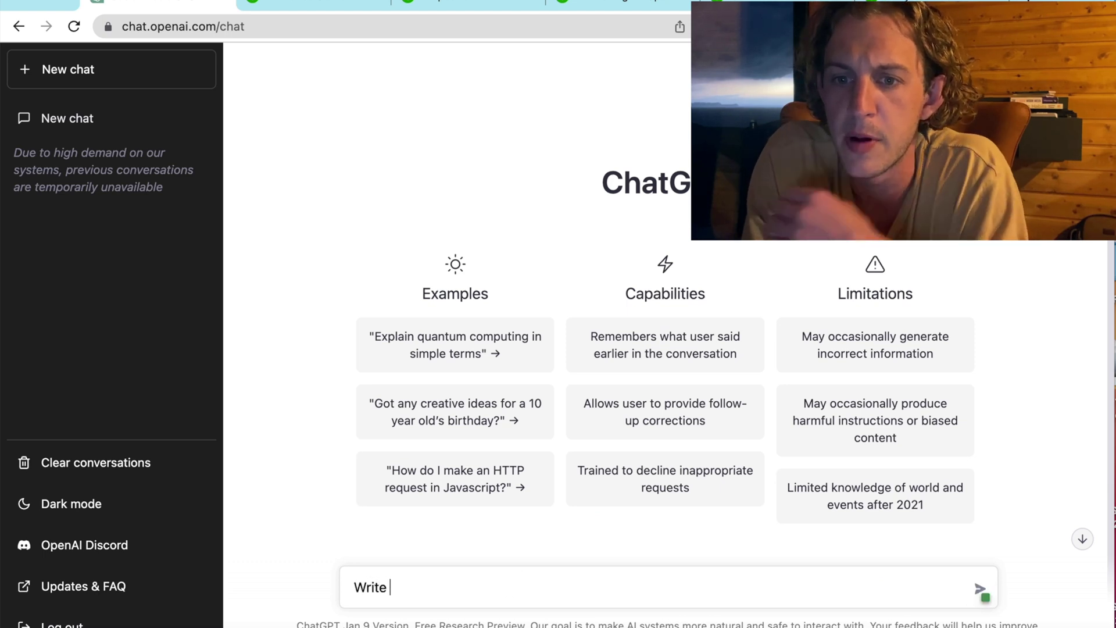
text(me an Upwor)
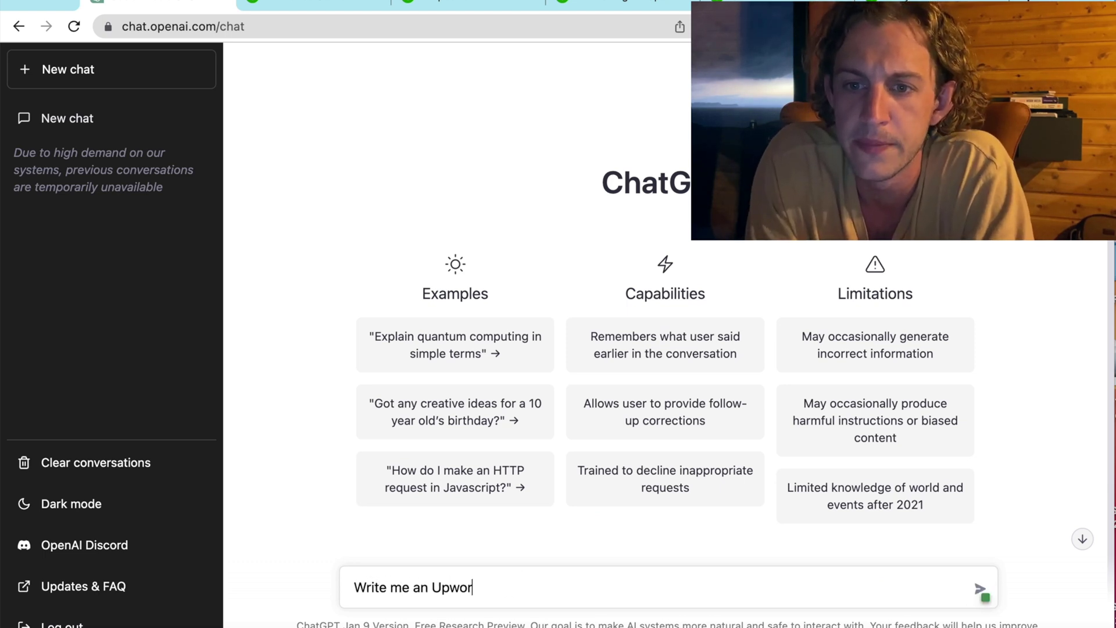
text(k Proposal)
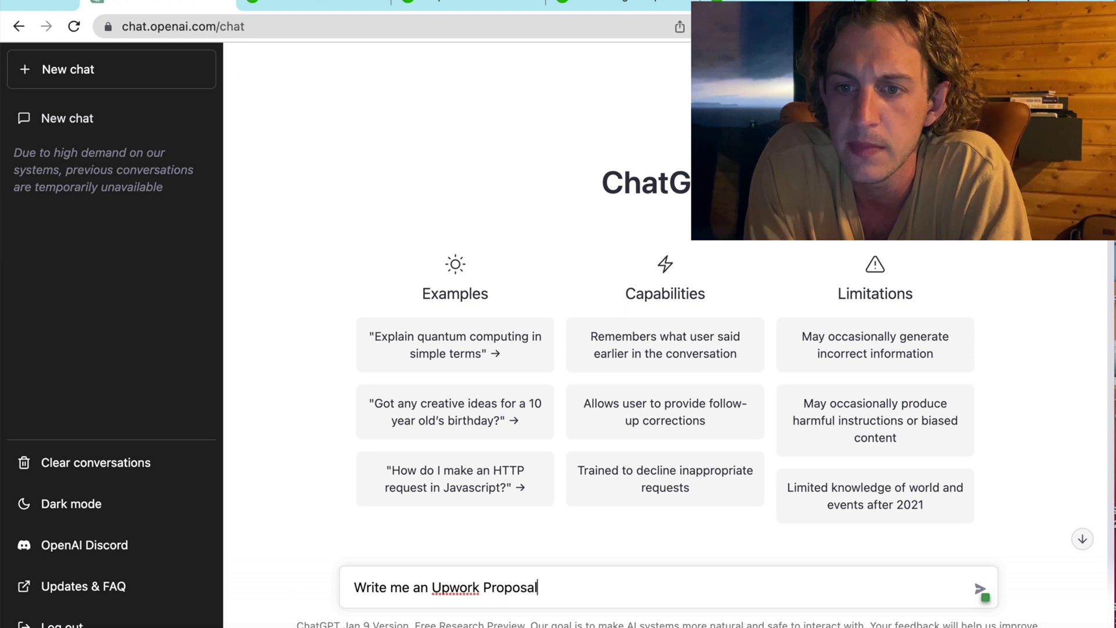
text( for this job)
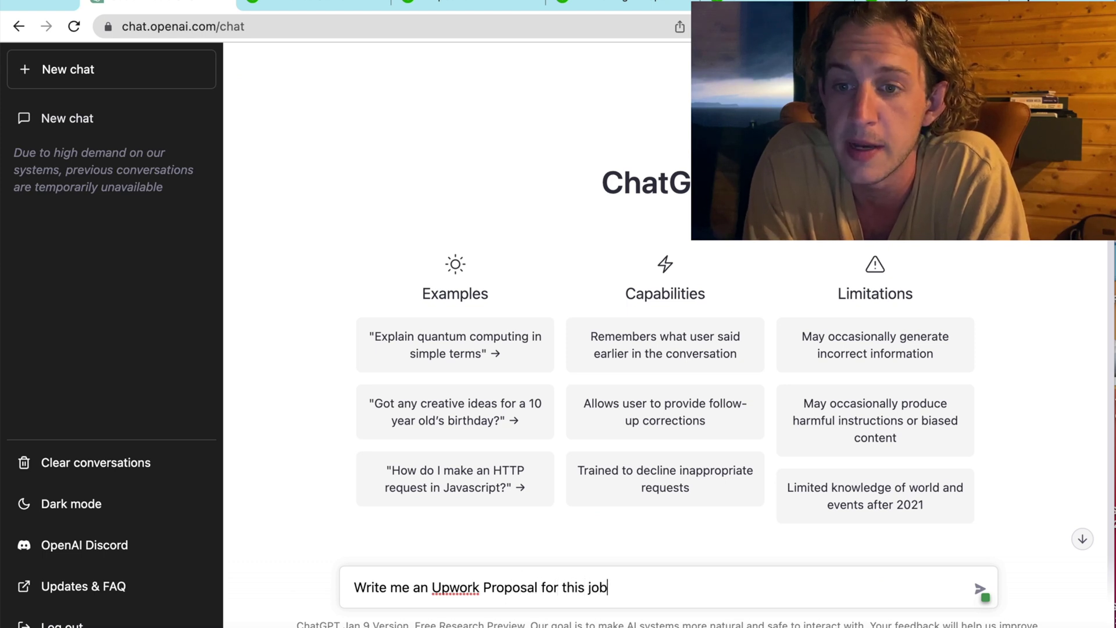
text(:)
key(super+v)
key(shift+Return)
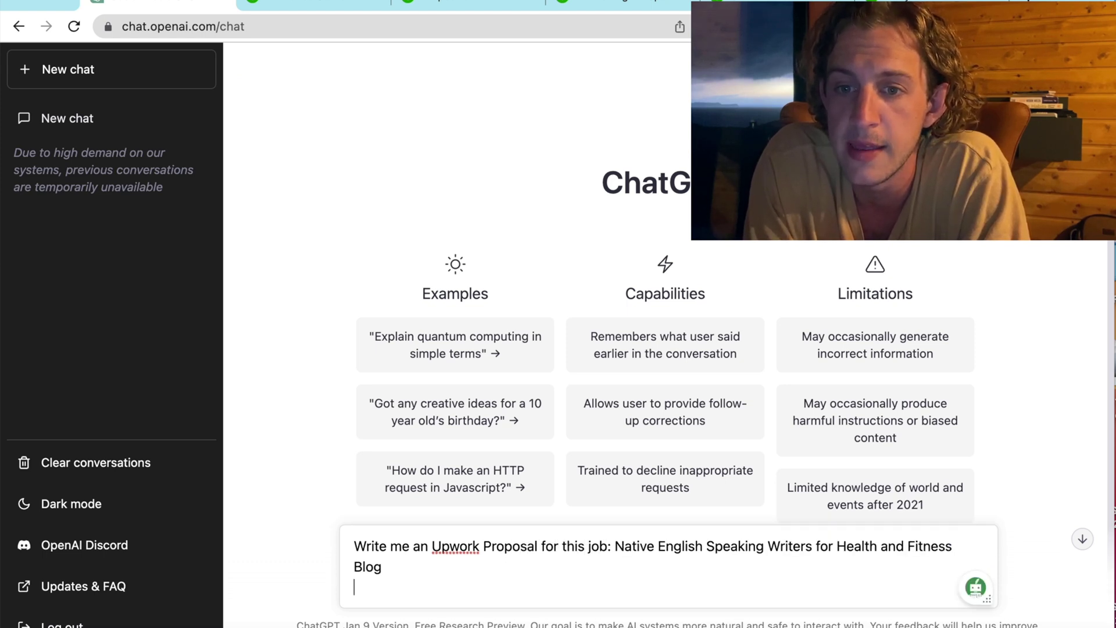
key(shift+Return)
text(Job description:)
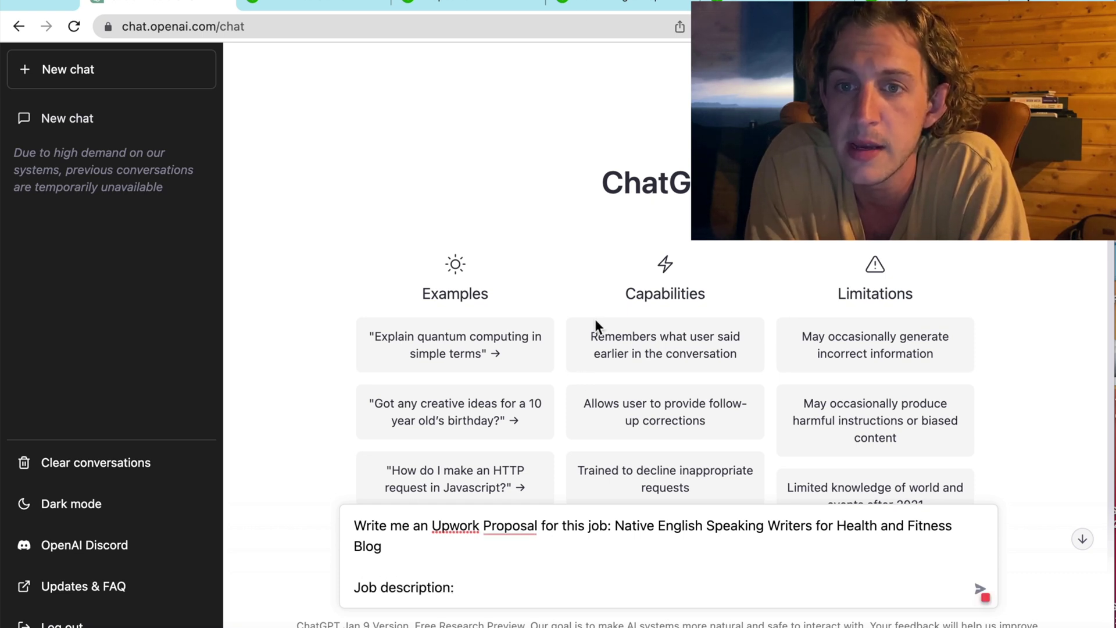
Copy the job description from Upwork into the prompt, send it, and select the generated letter
click(628, 5)
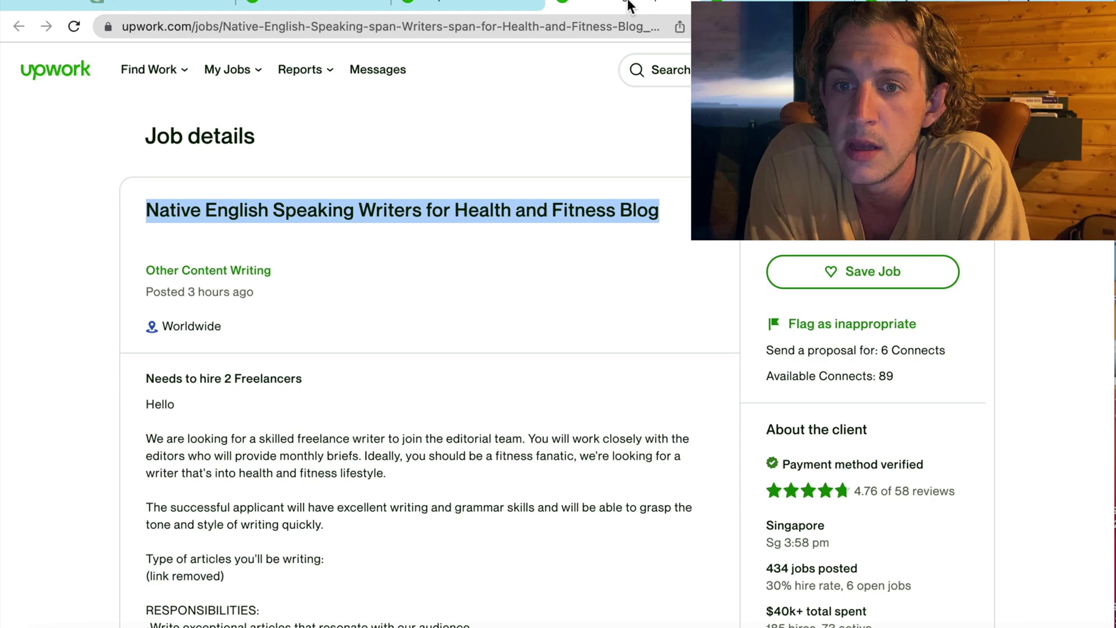
scroll(417, 376, down, 2)
drag(147, 307, 430, 491)
scroll(406, 320, down, 3)
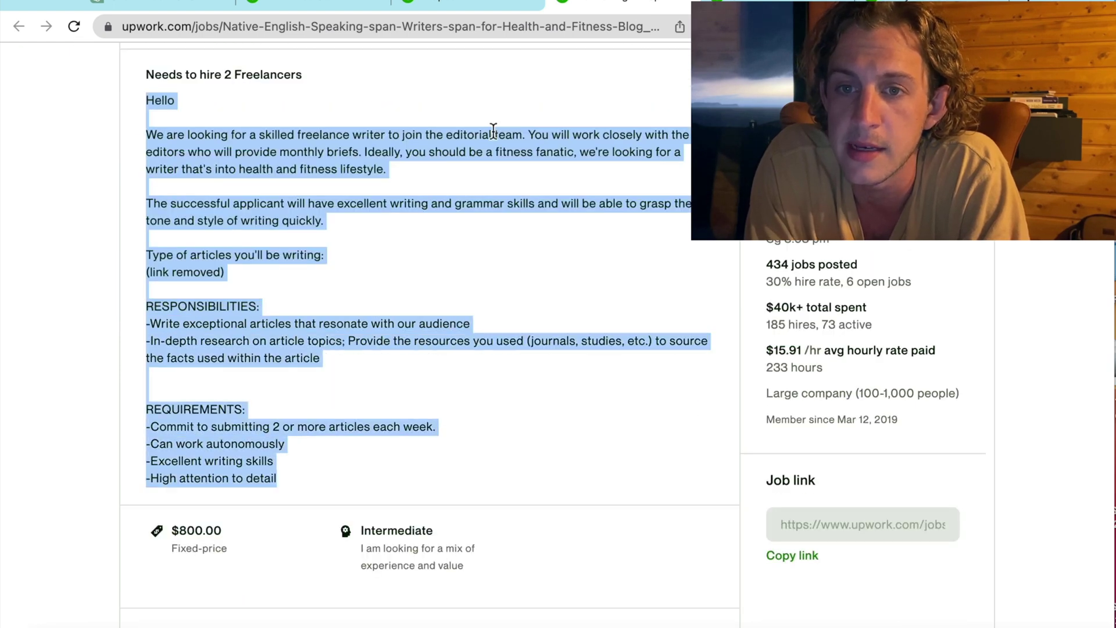
key(super+c)
click(148, 9)
key(super+v)
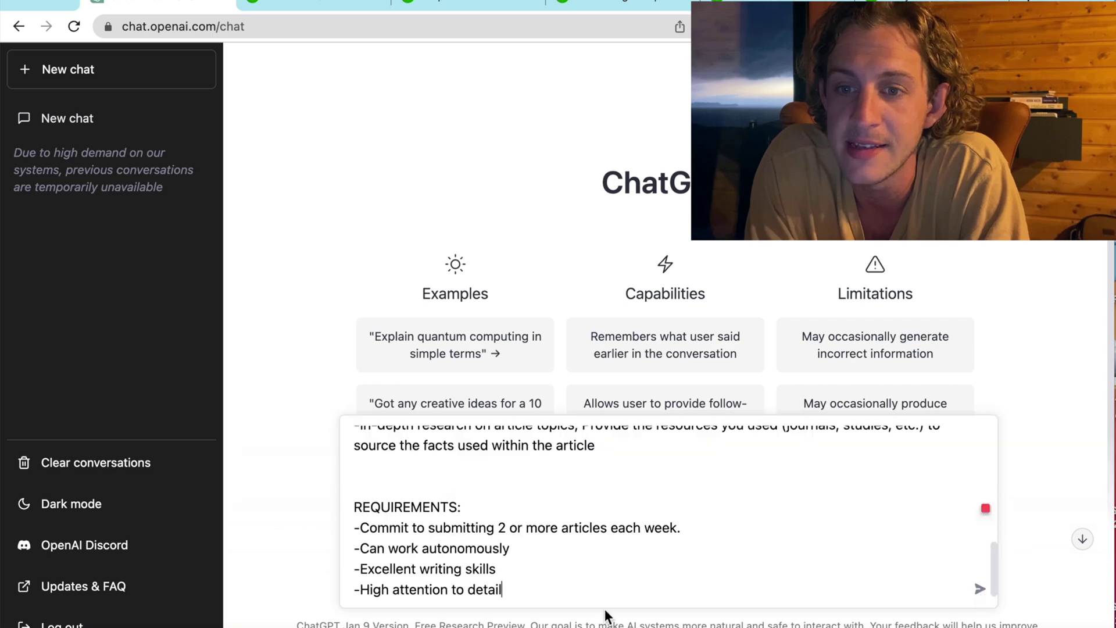
key(Return)
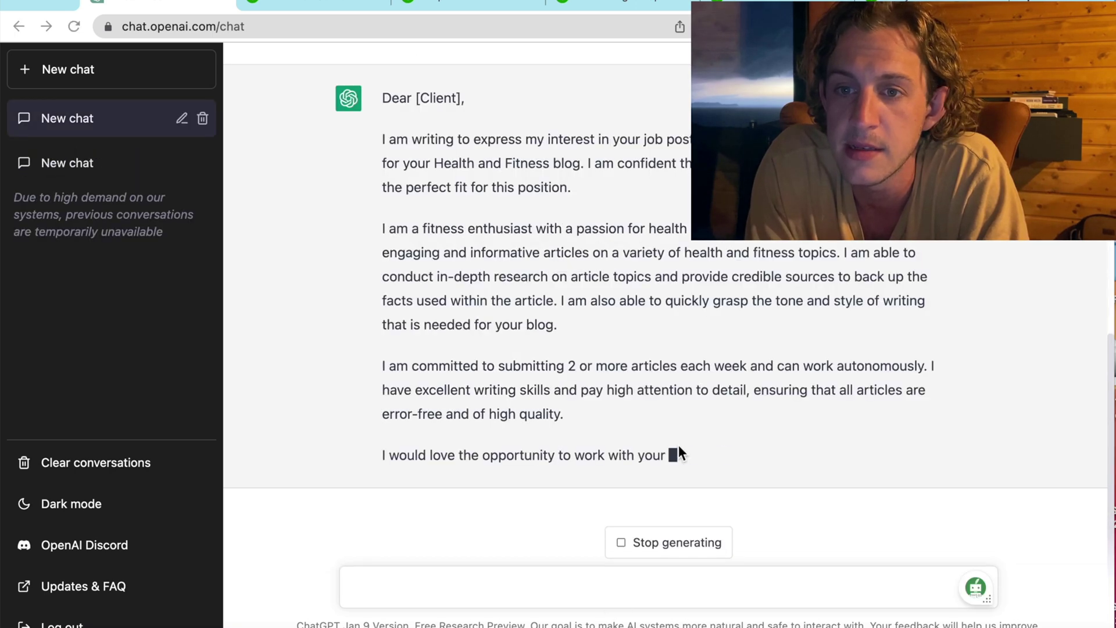
scroll(410, 216, up, 5)
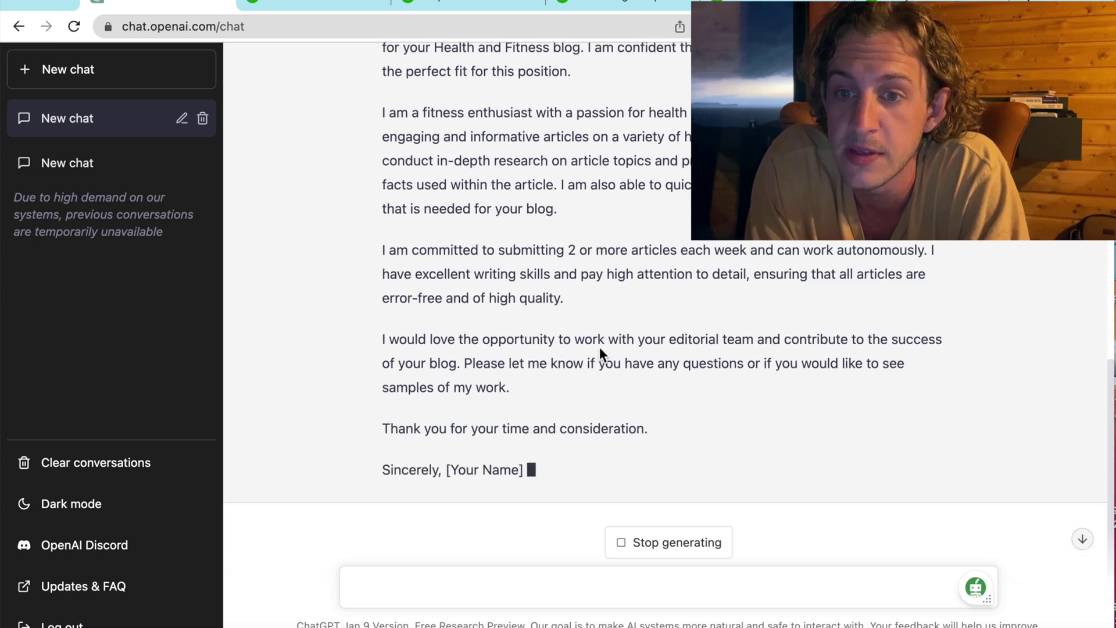
drag(547, 461, 380, 232)
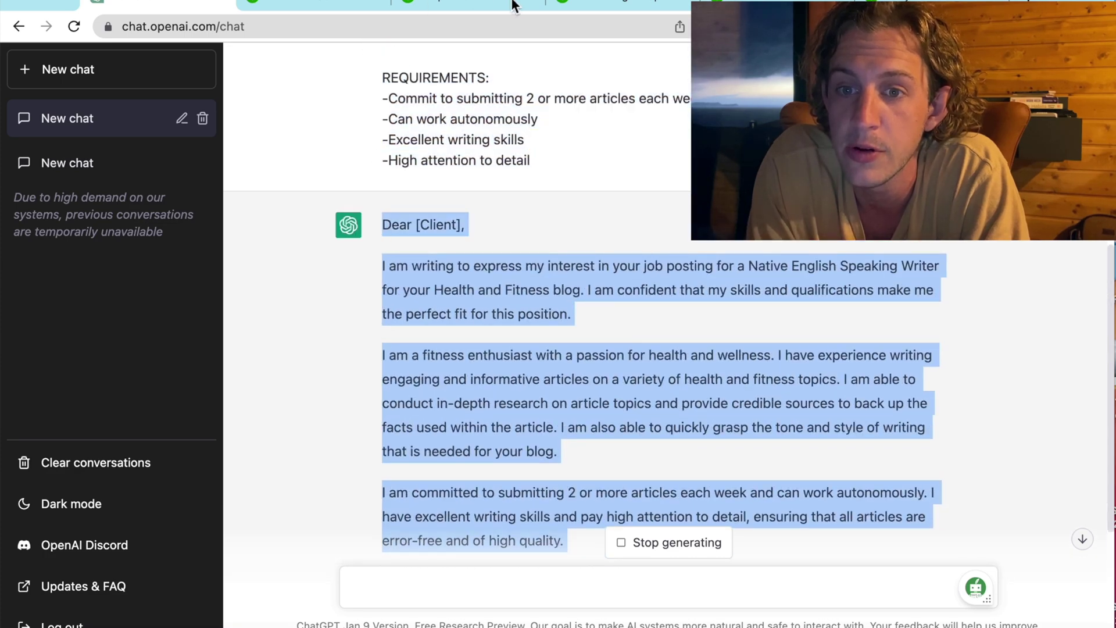
Set the proposal to be paid by project with a duration of Less than 1 month
click(554, 6)
scroll(400, 276, down, 5)
scroll(400, 277, up, 9)
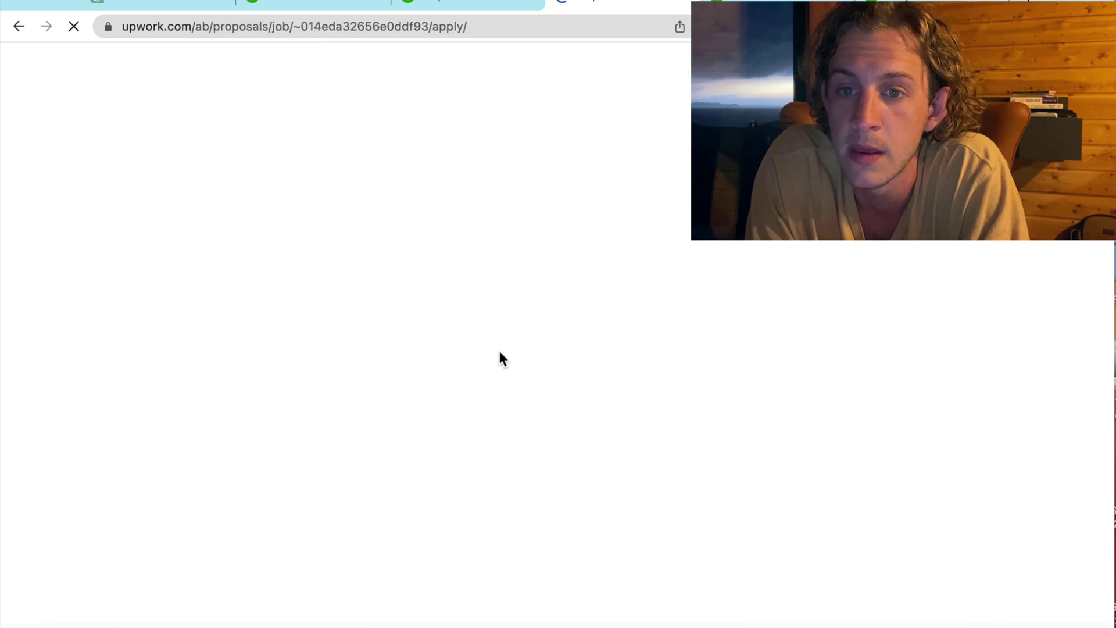
scroll(500, 351, down, 10)
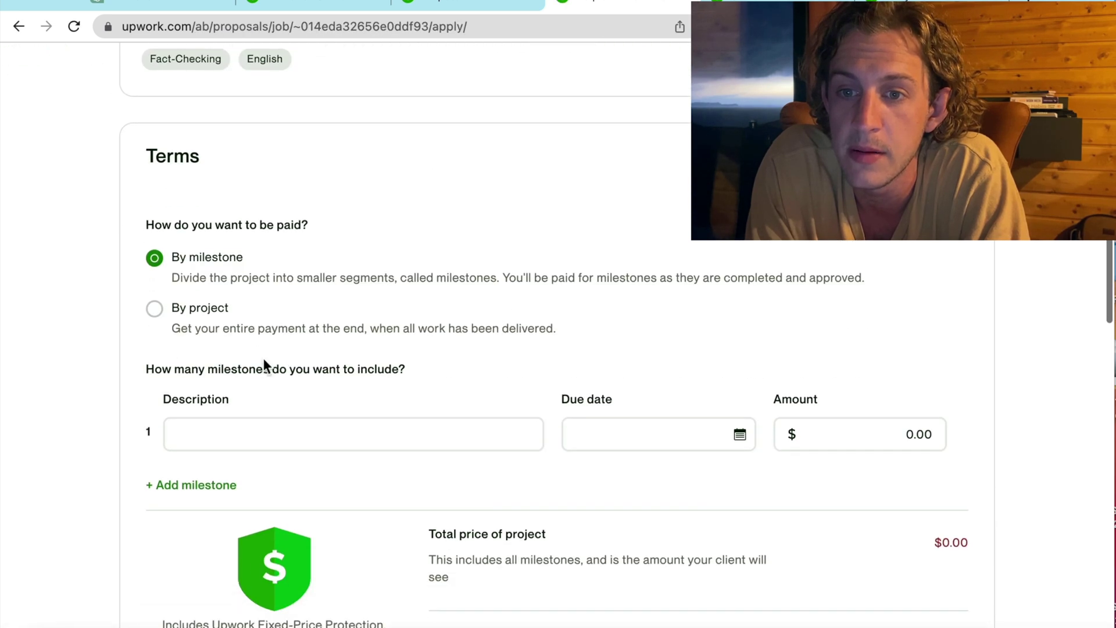
click(199, 308)
scroll(345, 441, down, 4)
click(267, 498)
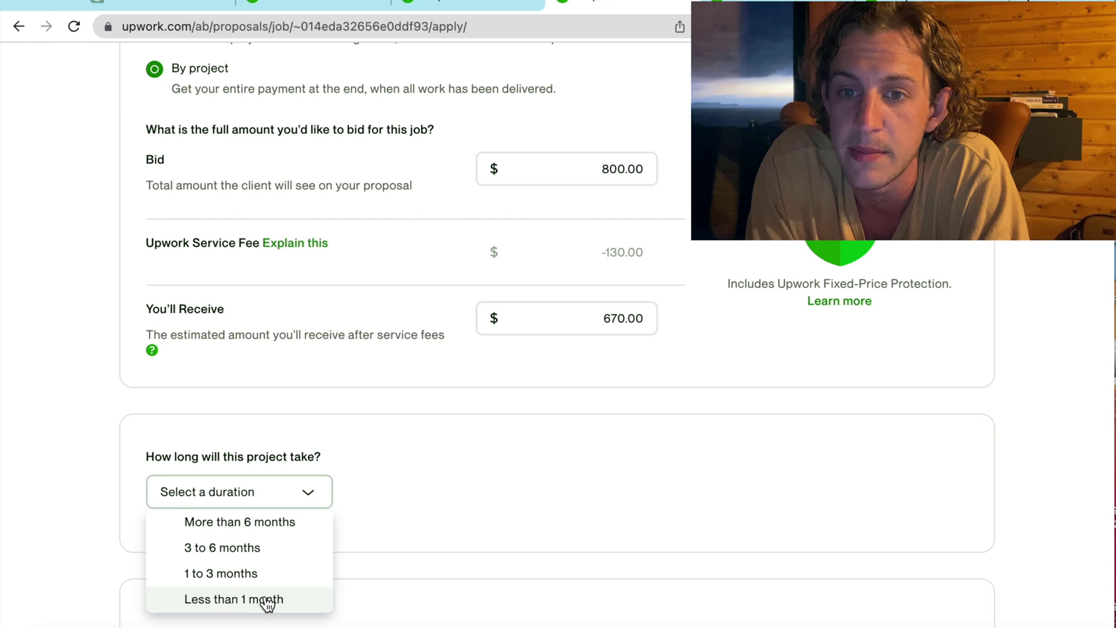
click(264, 599)
scroll(264, 597, down, 6)
Paste the ChatGPT letter as the cover letter and replace the name placeholder with the freelancer's name
click(302, 333)
key(super+v)
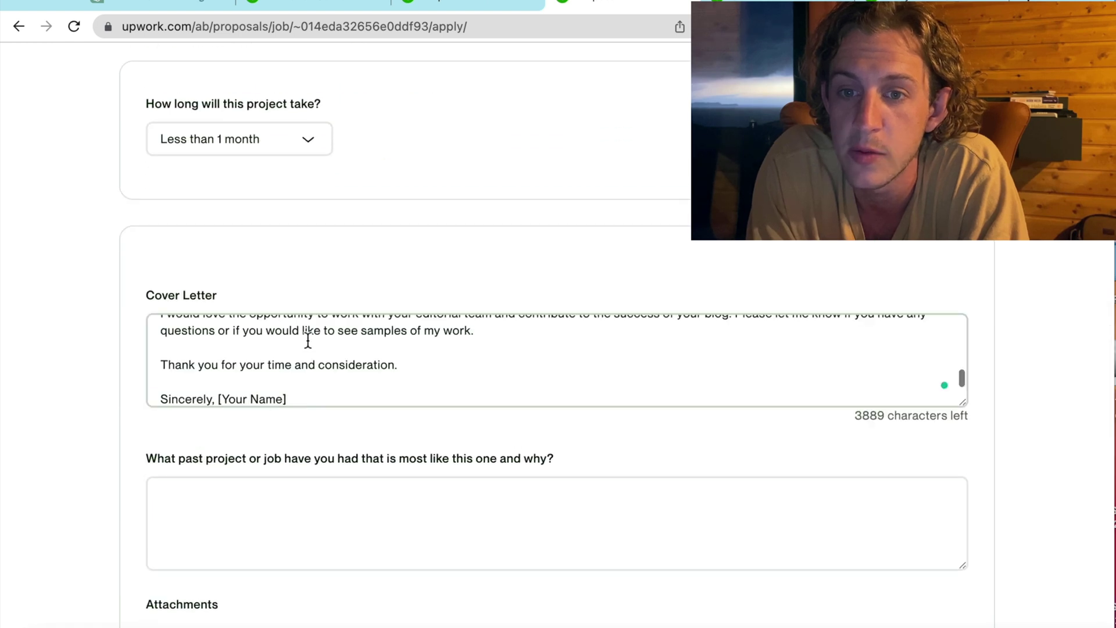
drag(296, 399, 234, 398)
key(Right)
key(BackSpace)
key(BackSpace)
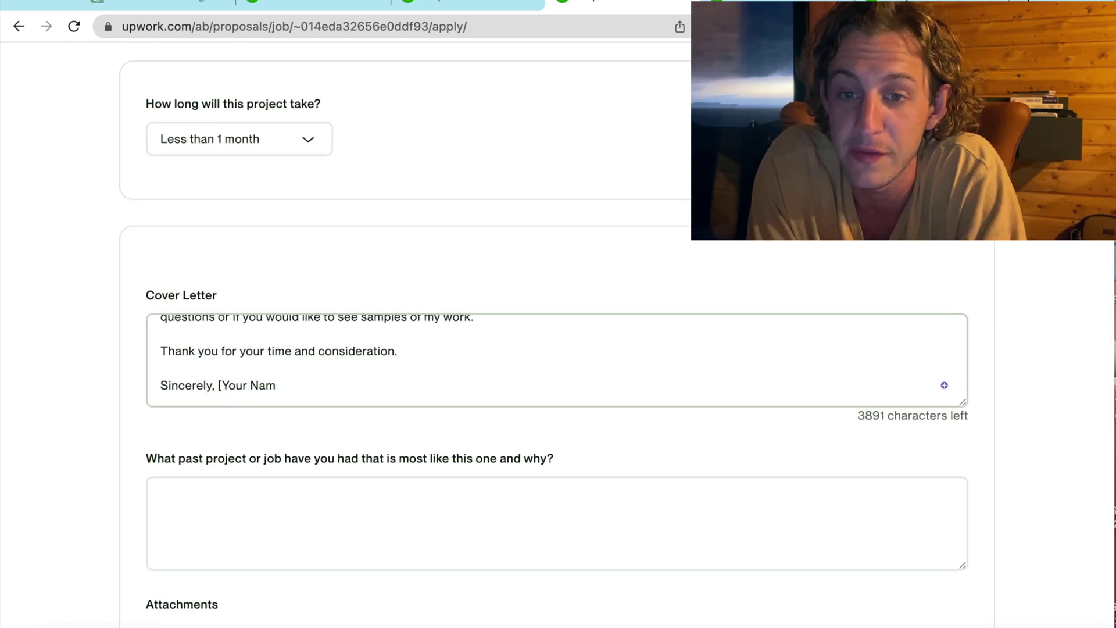
key(BackSpace)
key(BackSpace)
key(BackSpace)
key(BackSpace)
key(BackSpace)
key(BackSpace)
key(BackSpace)
key(BackSpace)
key(BackSpace)
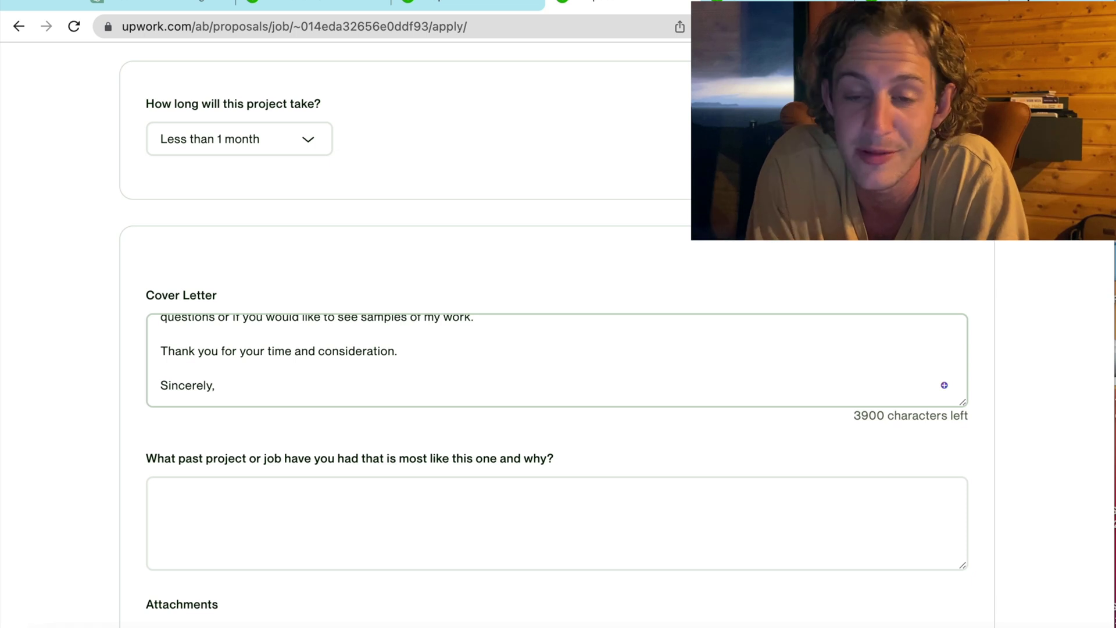
key(Return)
text(Ben W)
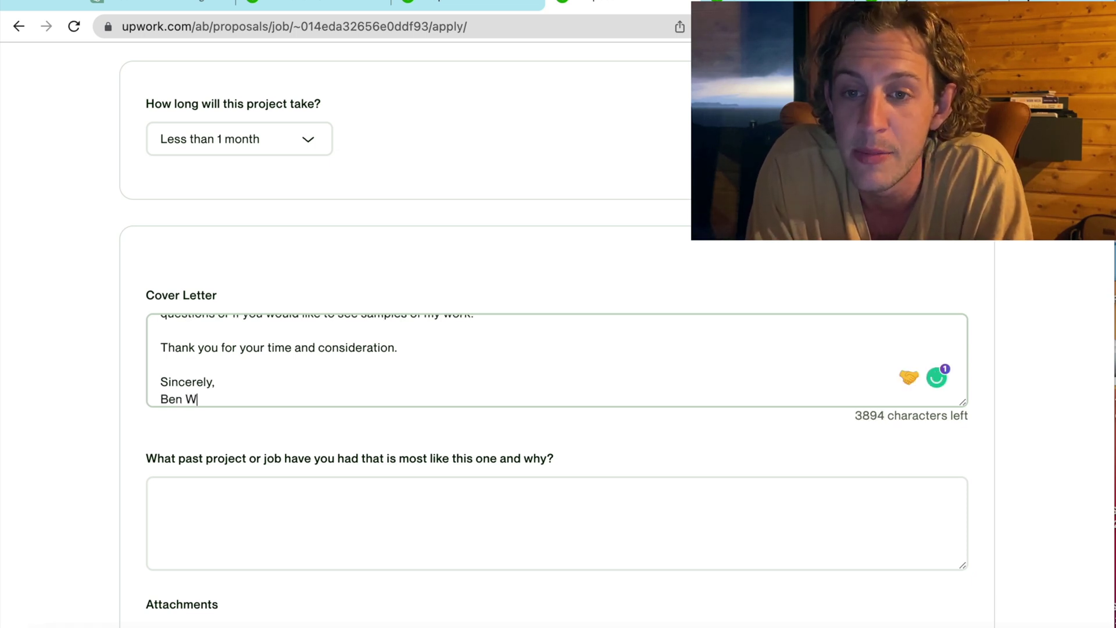
text(ebby)
Replace the 'Dear [Client],' greeting with 'Hi there!'
scroll(264, 363, up, 10)
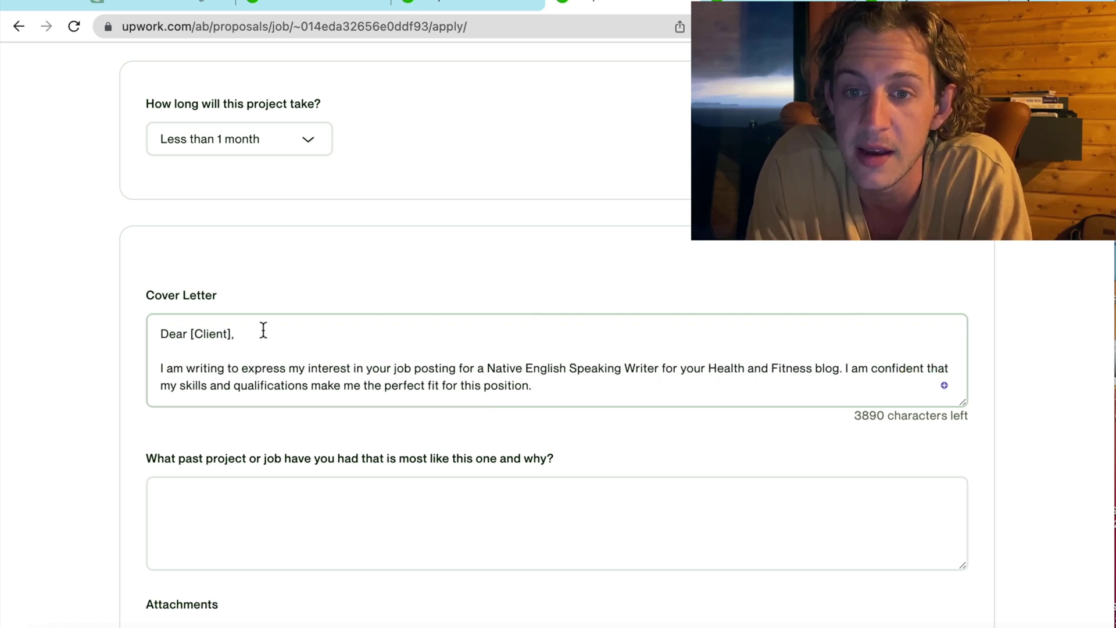
drag(263, 330, 157, 334)
text(Hi )
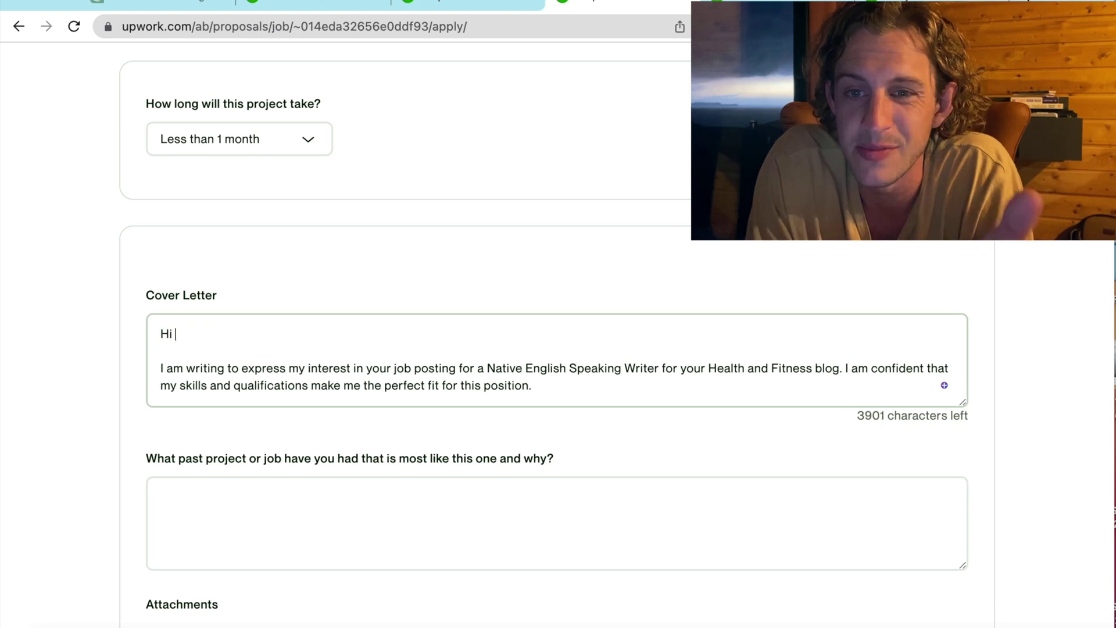
text(There!)
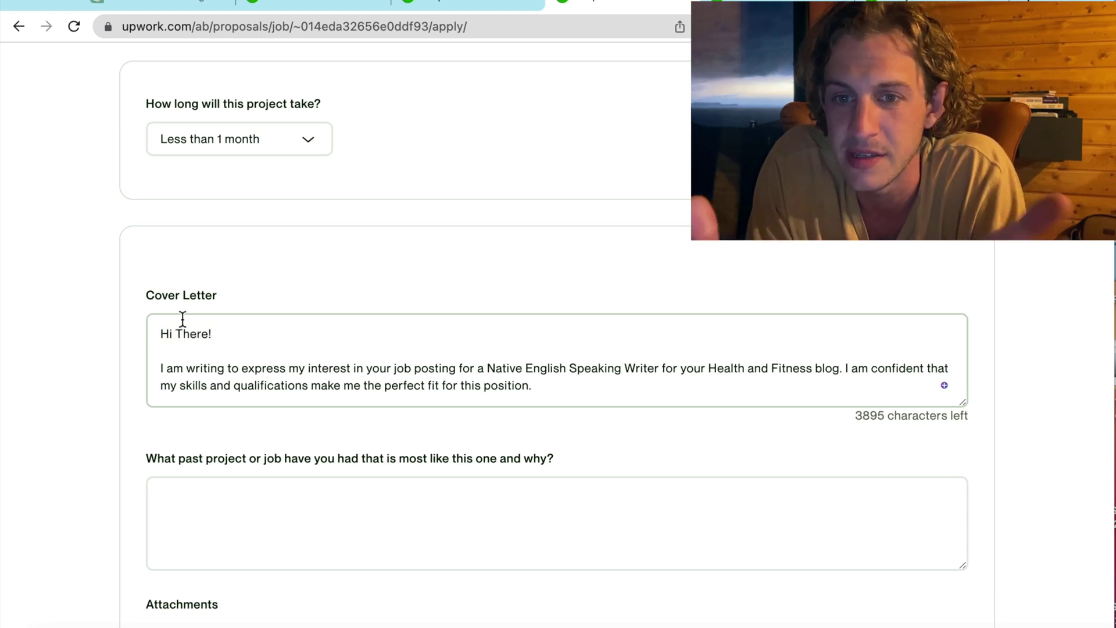
double_click(186, 333)
text(there)
Select the 'What past project' question and return to ChatGPT
scroll(220, 339, down, 2)
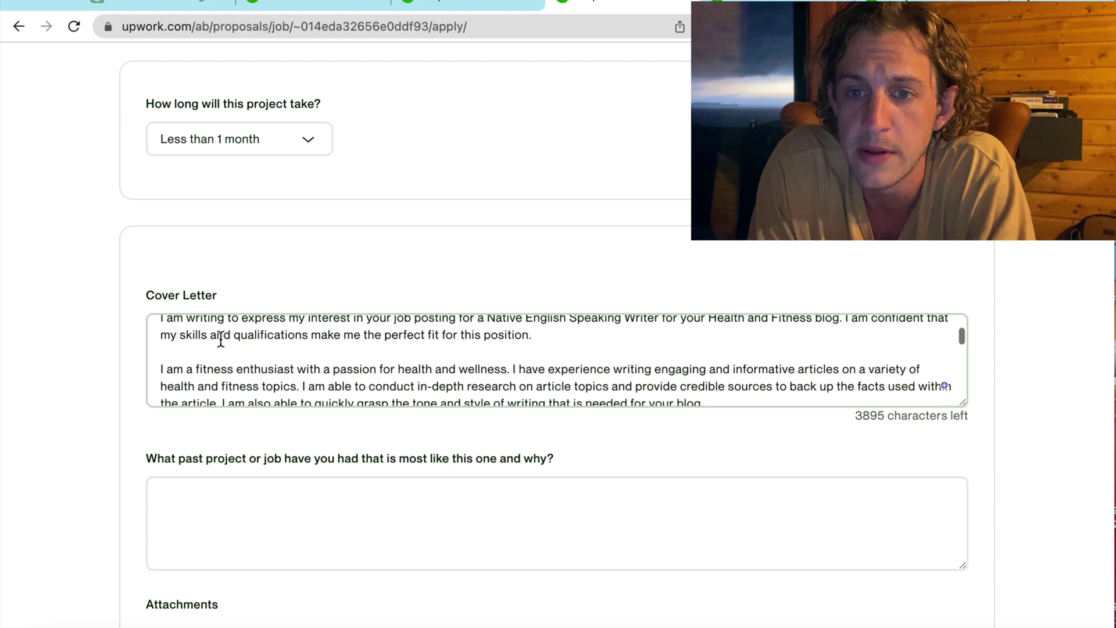
scroll(221, 340, down, 1)
scroll(398, 339, down, 2)
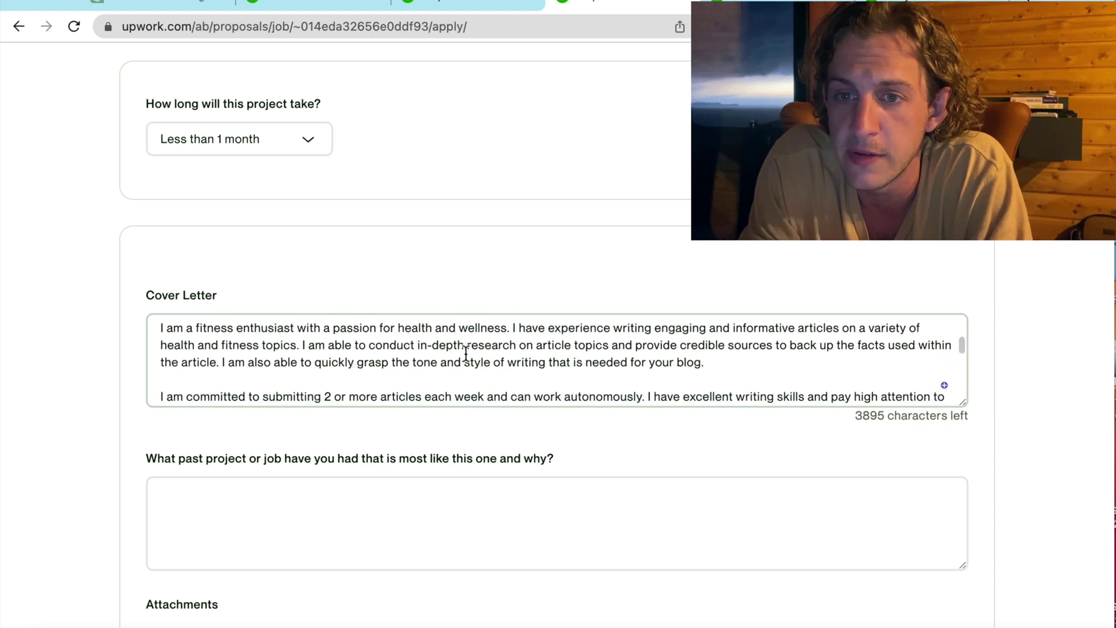
scroll(406, 342, down, 4)
scroll(575, 356, down, 3)
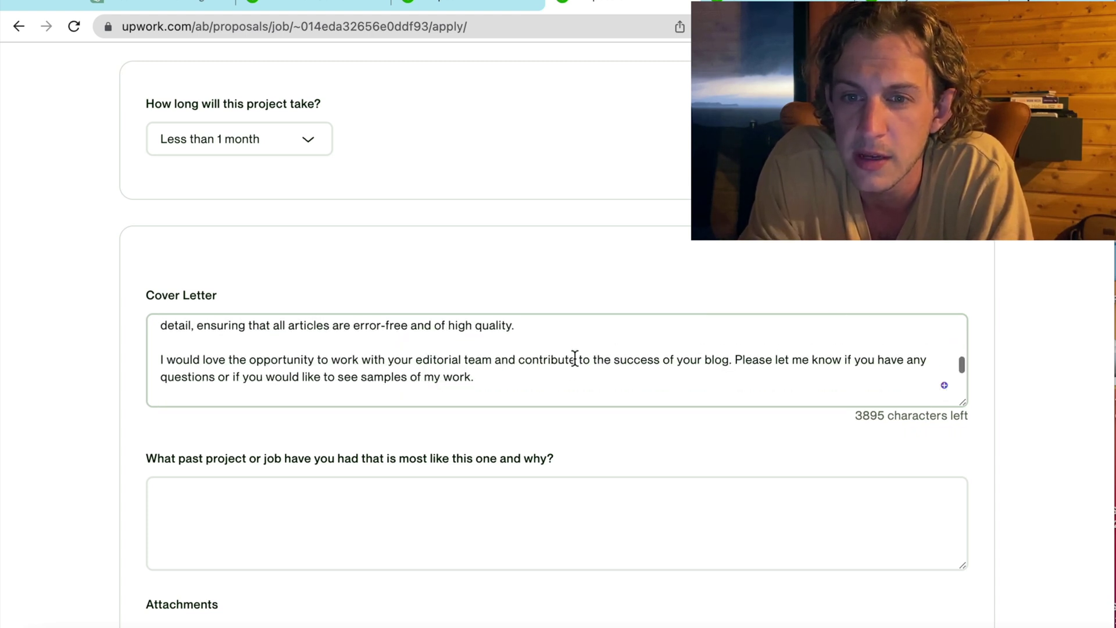
scroll(583, 381, down, 2)
scroll(562, 347, down, 5)
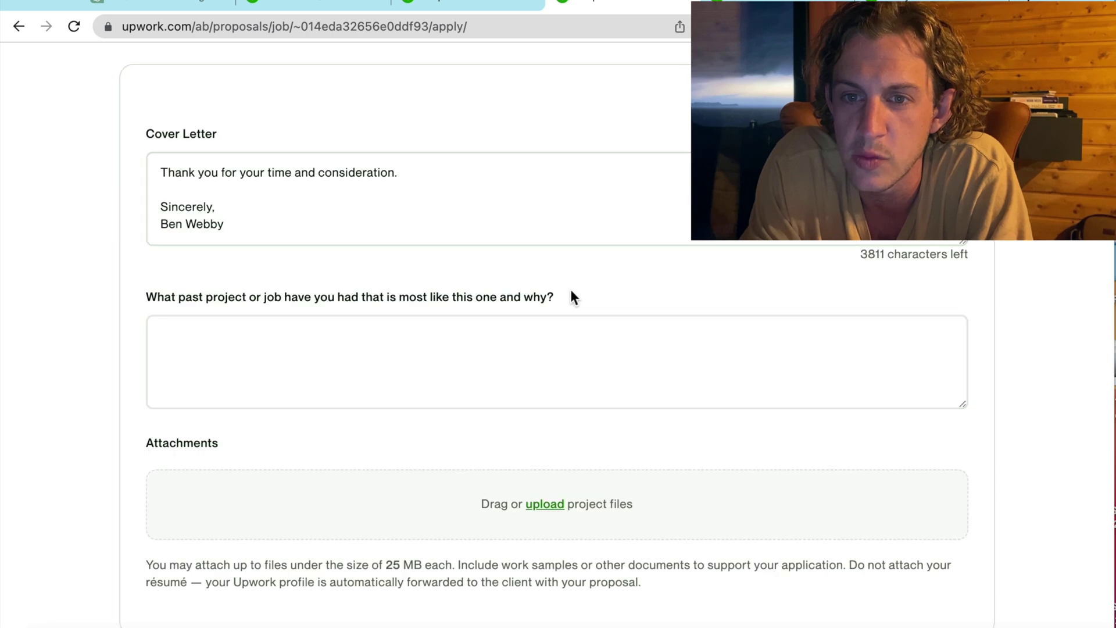
drag(568, 295, 94, 285)
key(super+c)
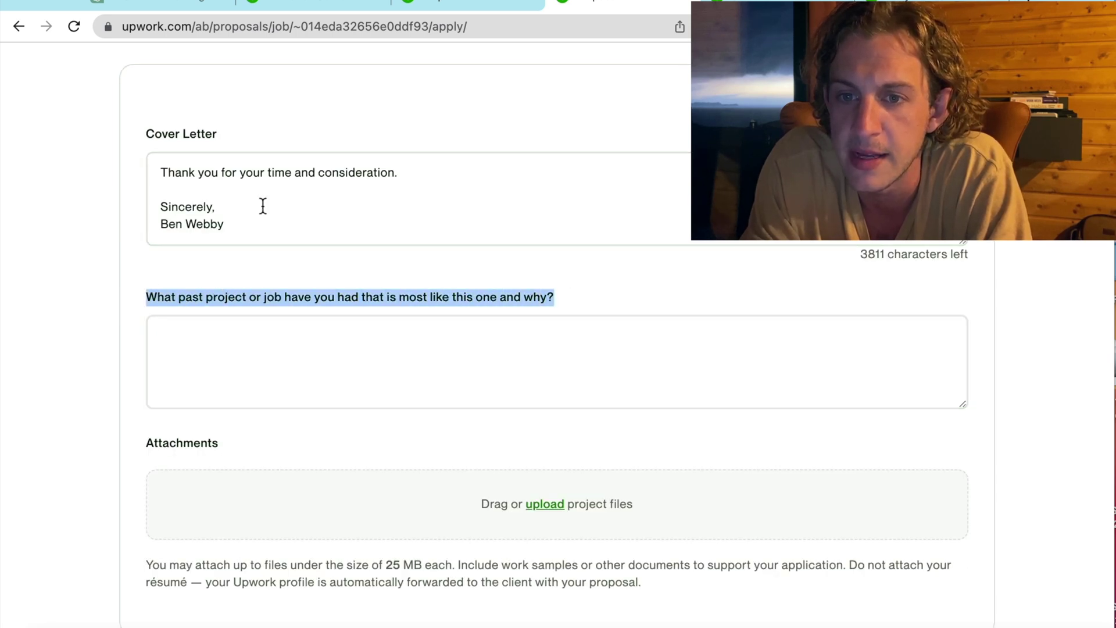
click(145, 5)
Ask ChatGPT the pasted past-project question
scroll(566, 503, down, 5)
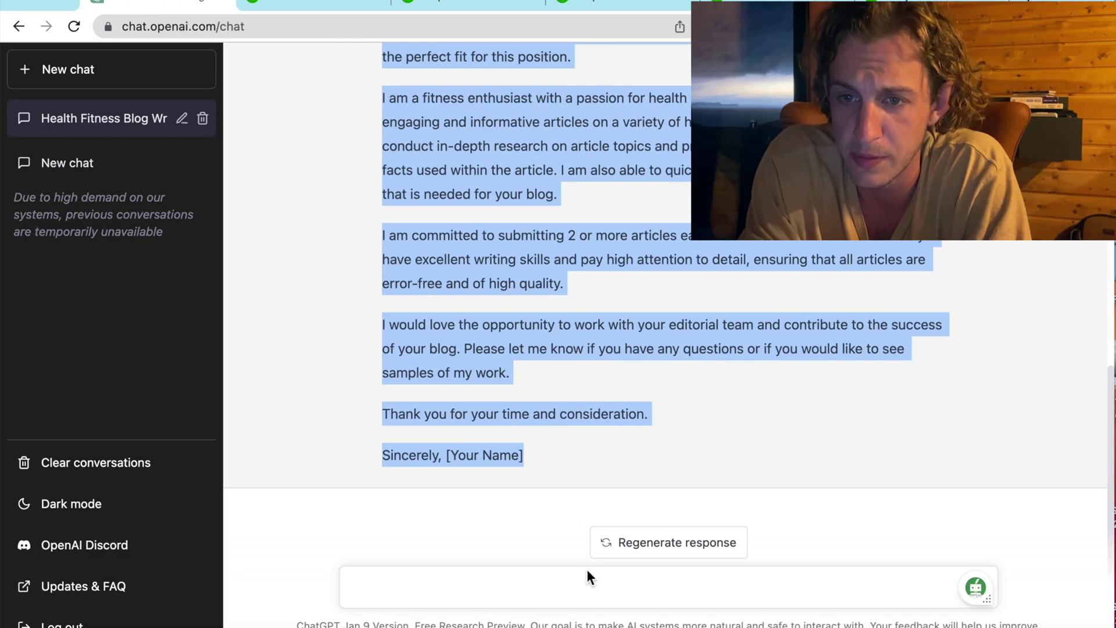
click(576, 589)
key(super+v)
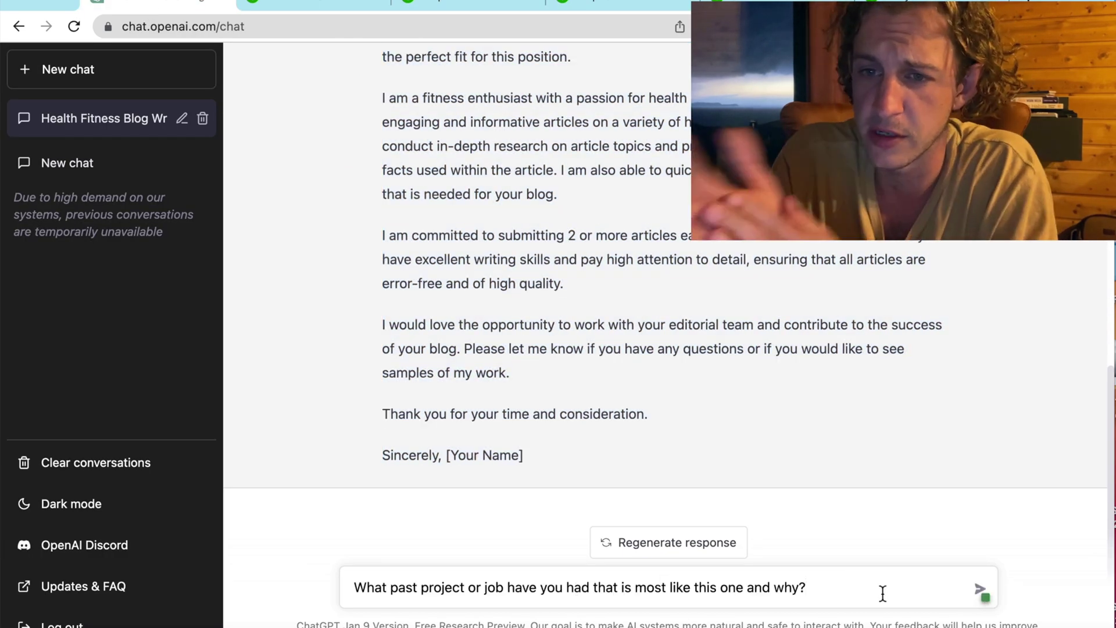
key(Return)
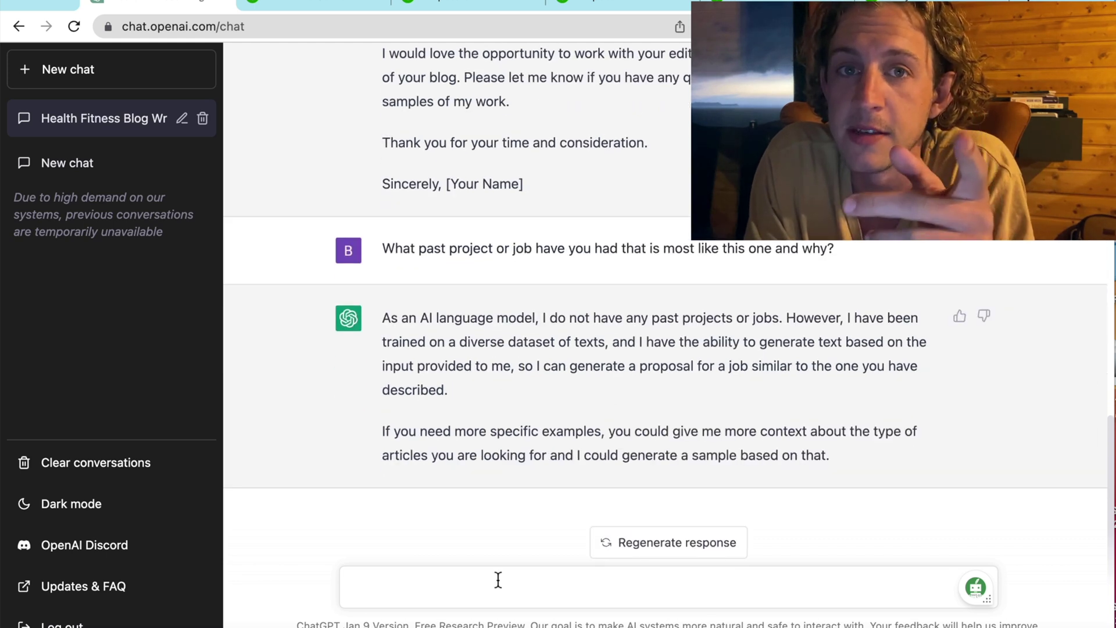
Re-ask the question as a personal trainer who writes for fitness blogs and select the reply
text(Imagine you are a personal trainer )
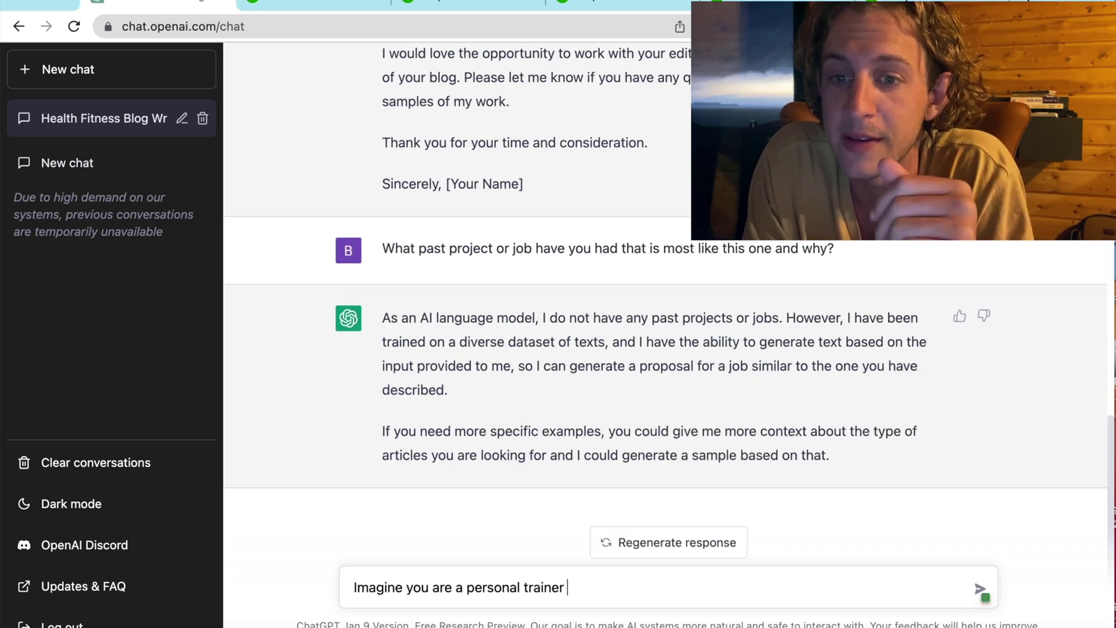
text(who also contributes to health and fitness b)
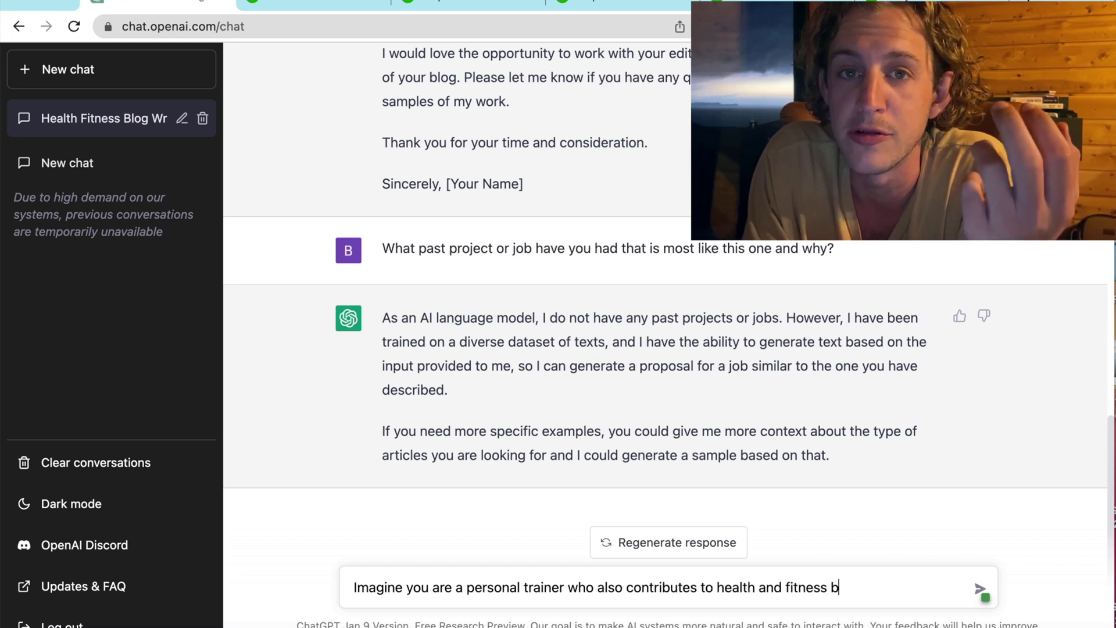
text(logs, how would you answer this question:)
key(shift+Return)
key(shift+Return)
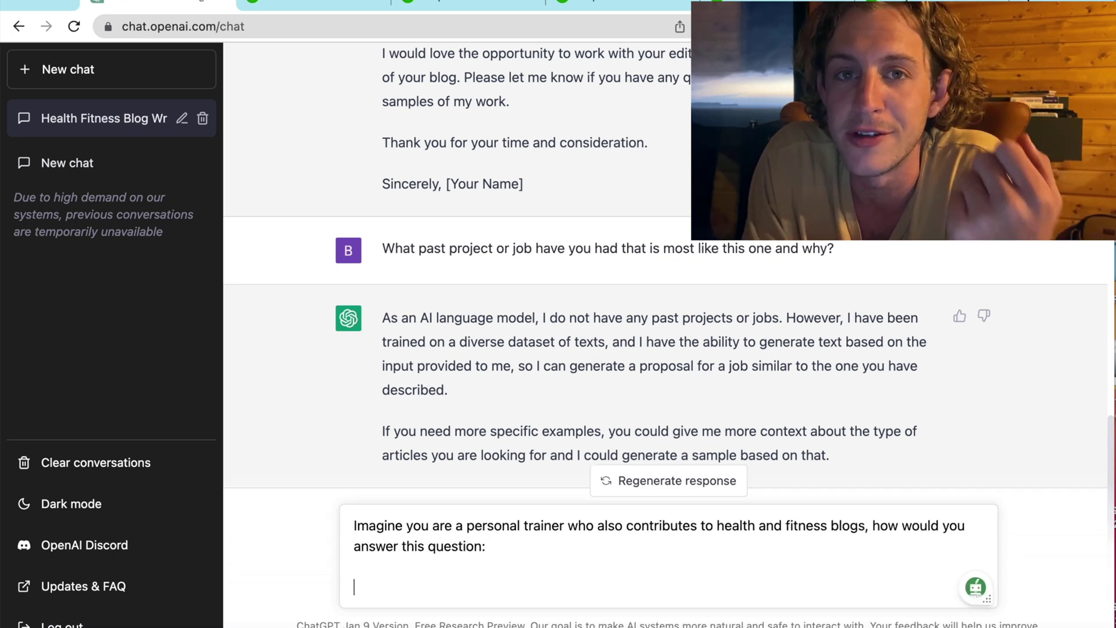
text(")
key(super+v)
text(")
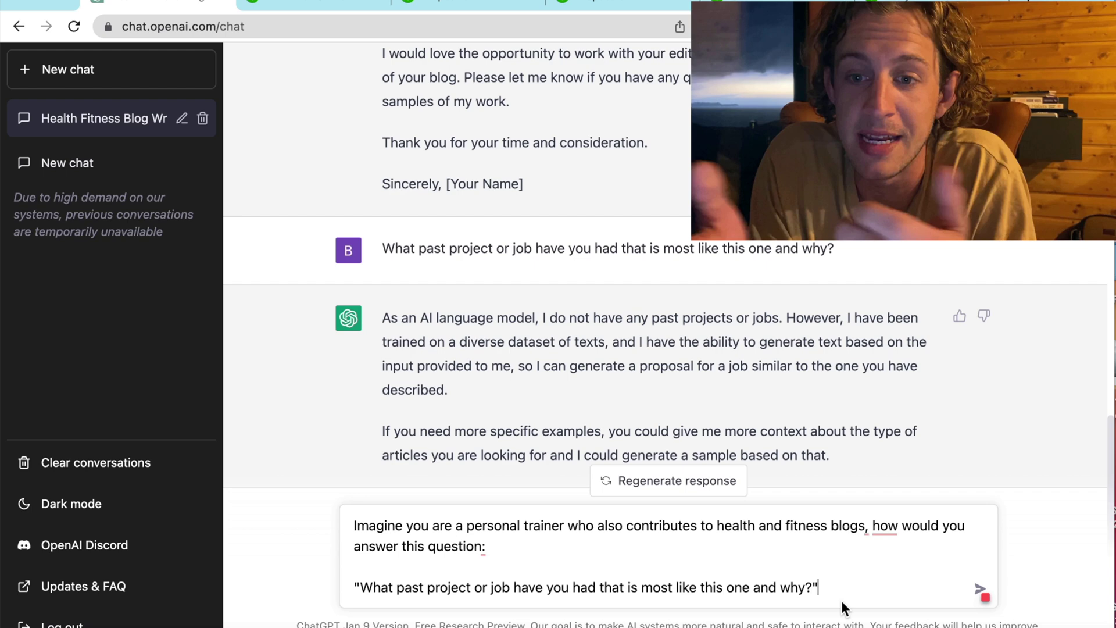
key(Return)
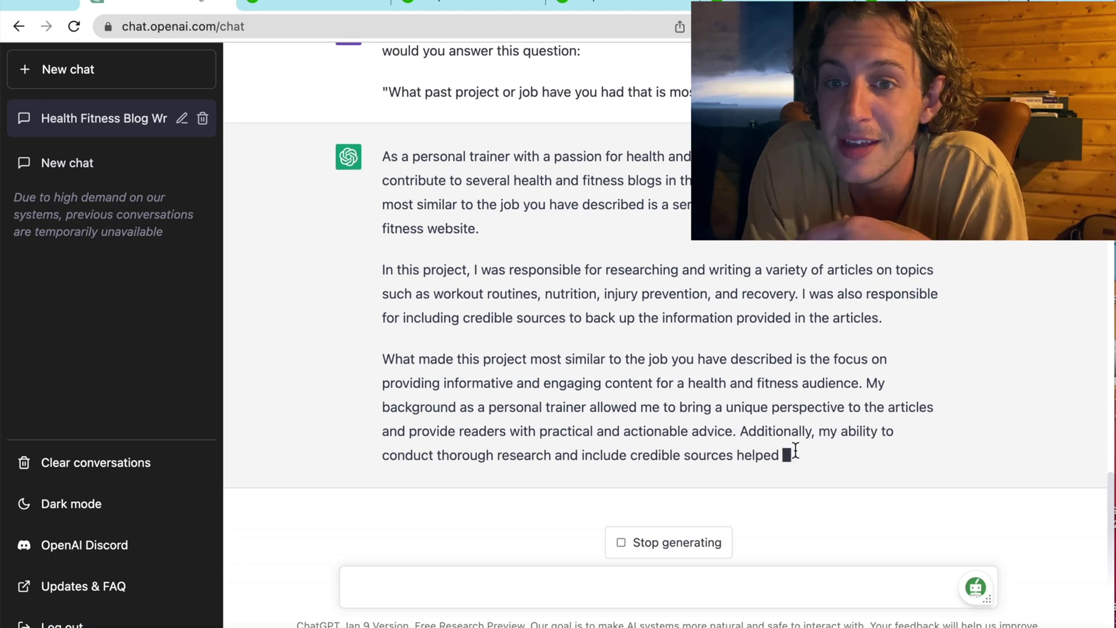
drag(793, 450, 389, 128)
Paste the personal-trainer reply as the past-project answer in the Upwork proposal
click(631, 3)
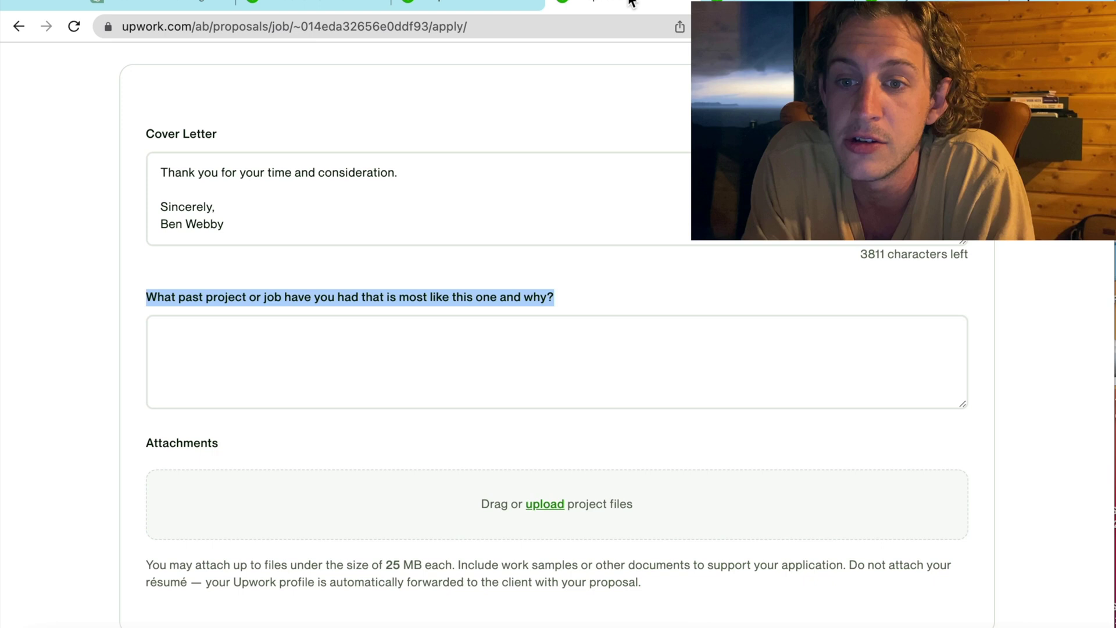
click(549, 361)
key(super+v)
scroll(549, 364, down, 3)
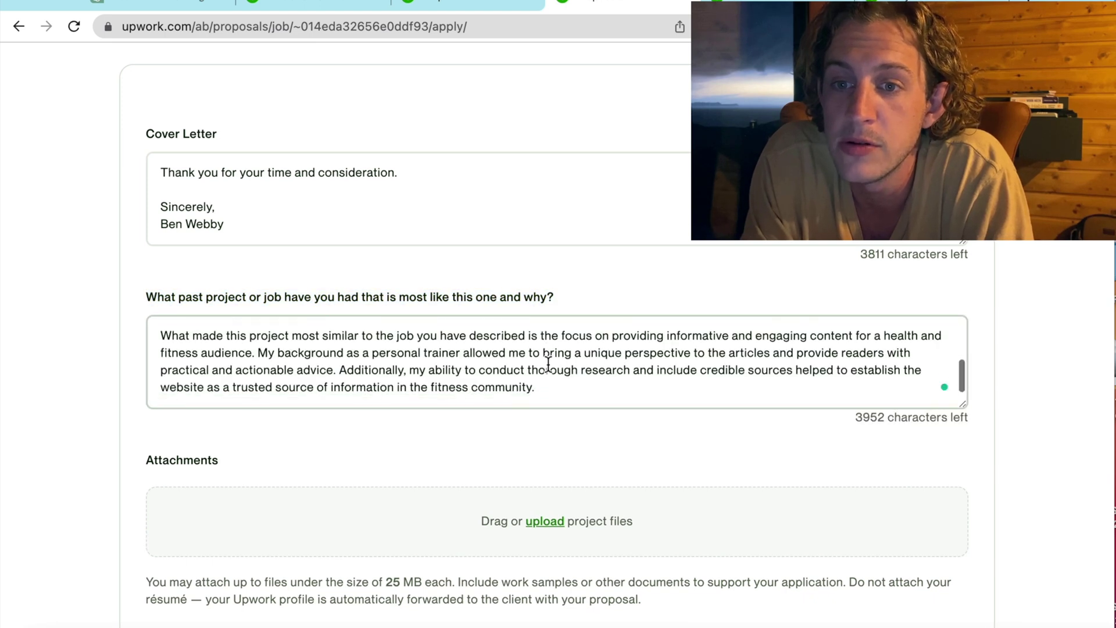
scroll(673, 374, down, 5)
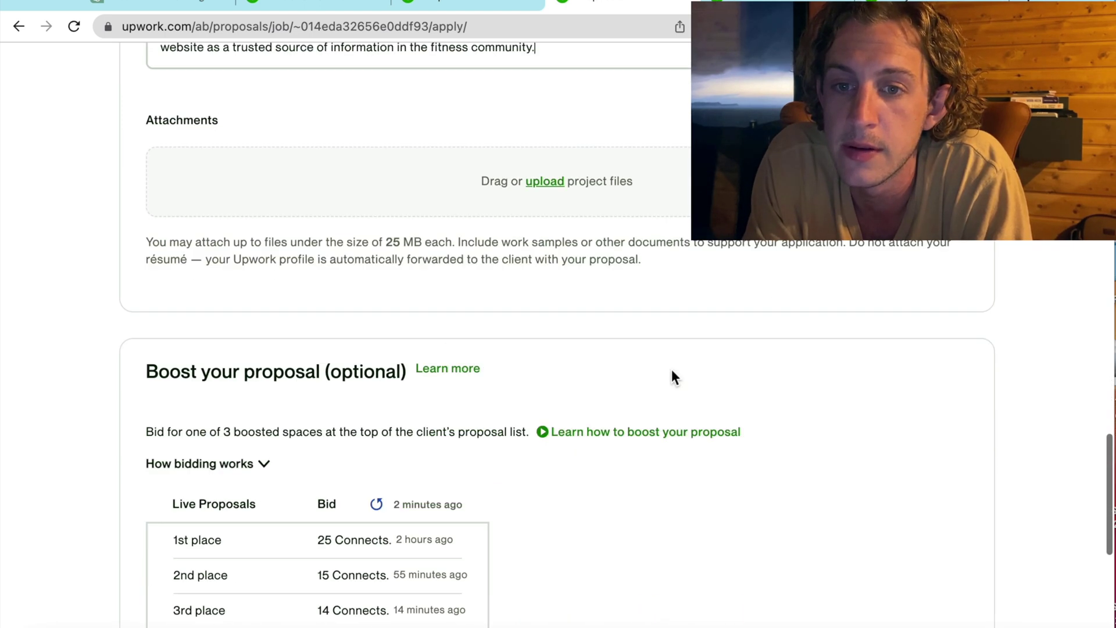
scroll(531, 412, down, 5)
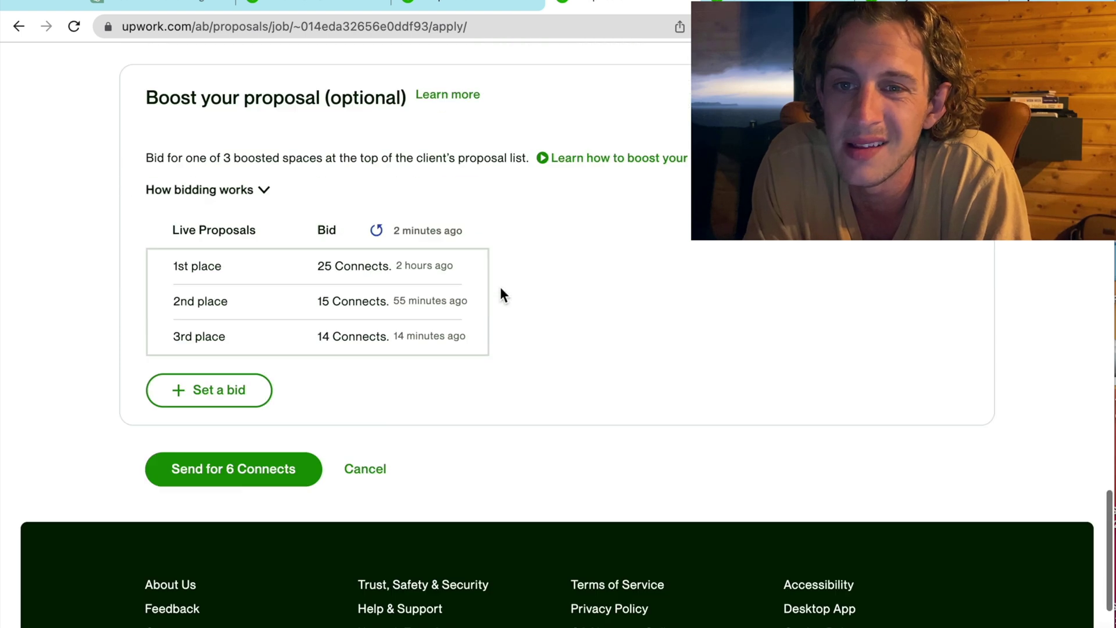
drag(539, 299, 448, 273)
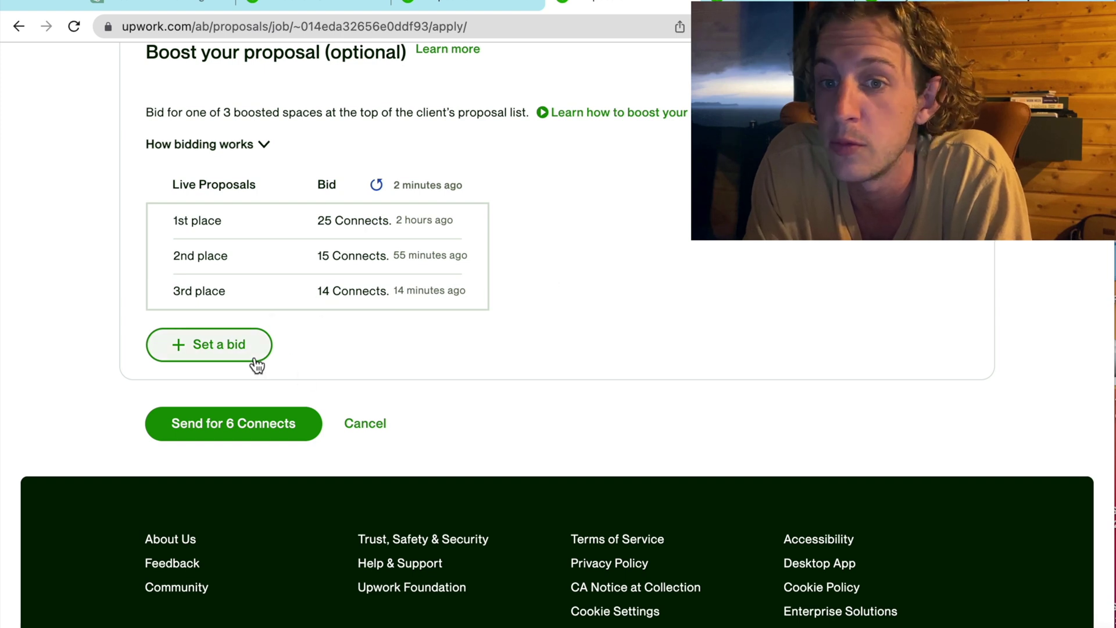
scroll(256, 465, up, 3)
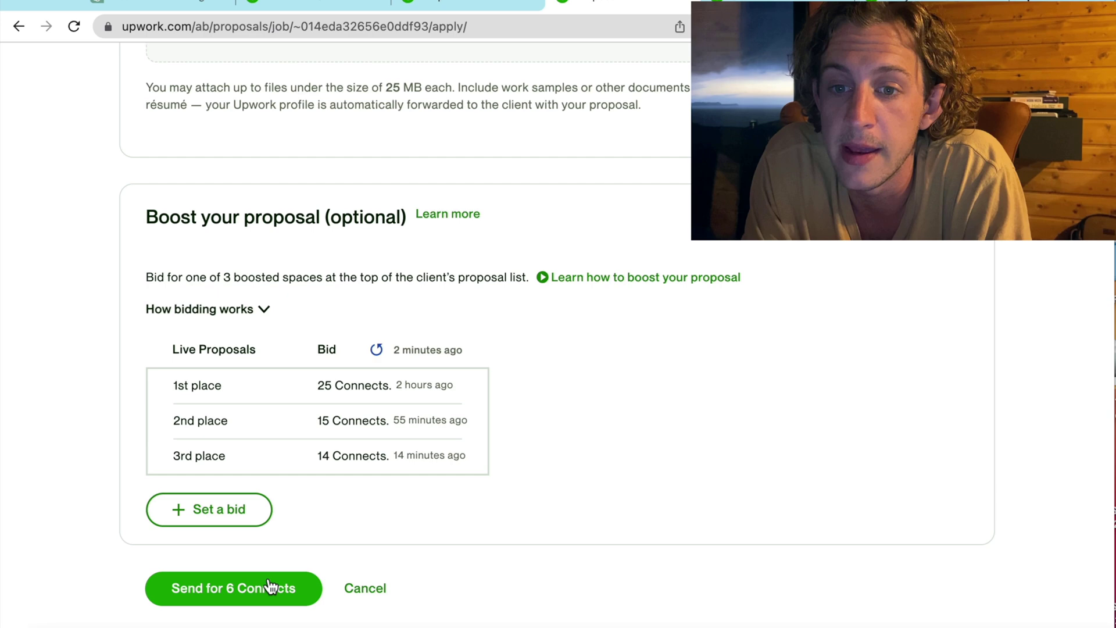
Send the proposal for 6 Connects, acknowledging the escrow terms
click(269, 588)
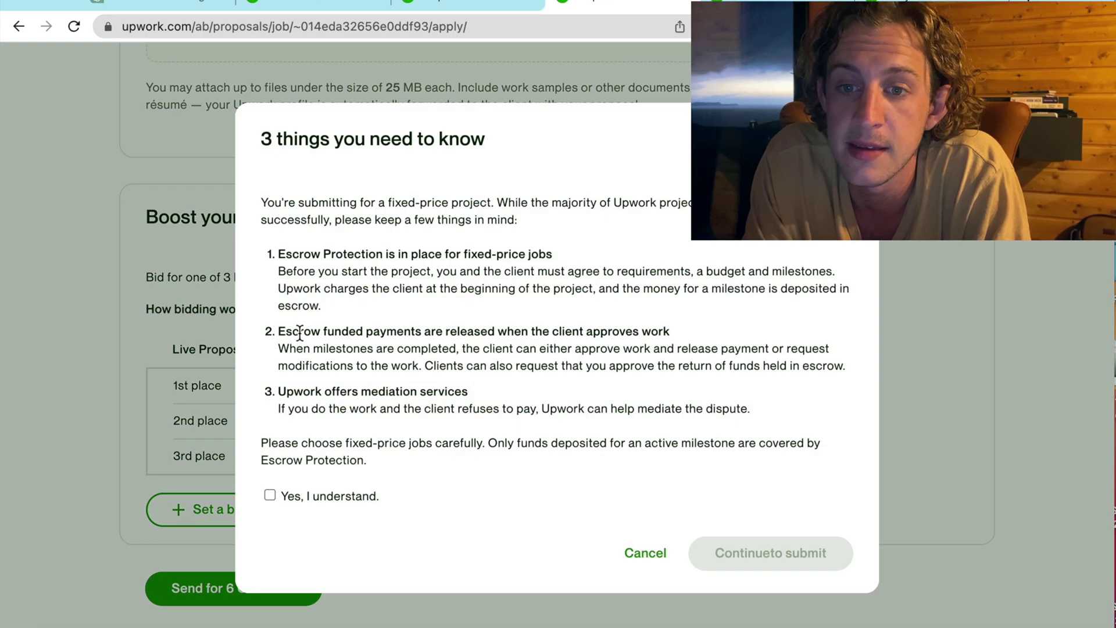
click(269, 494)
click(745, 551)
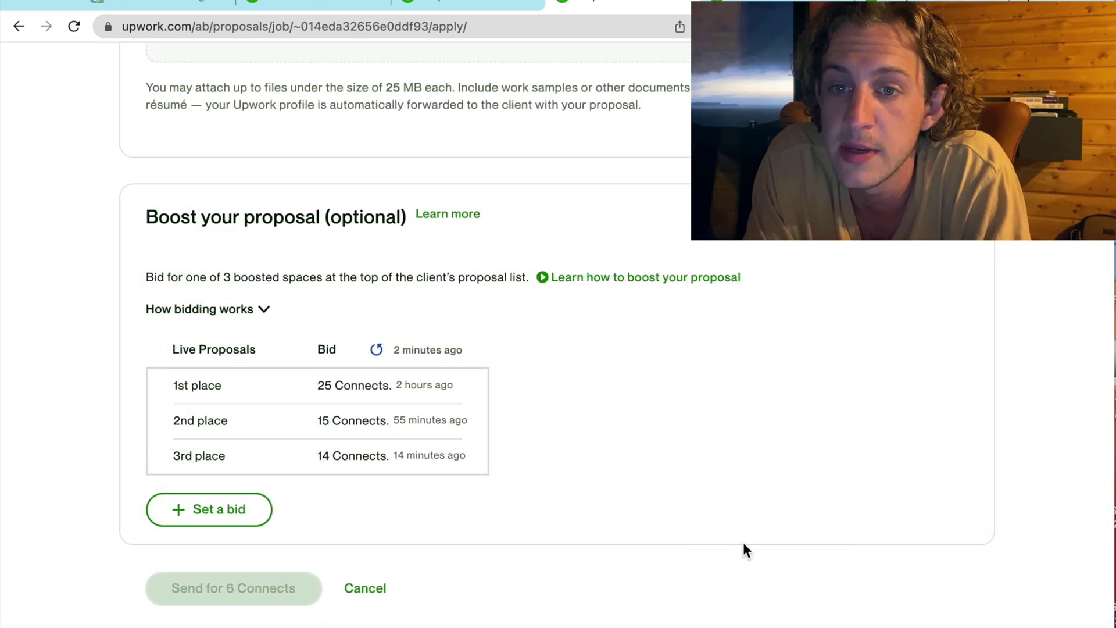
Open the $150 YouTube Channel SEO Optimization posting and select its title
scroll(588, 228, down, 1)
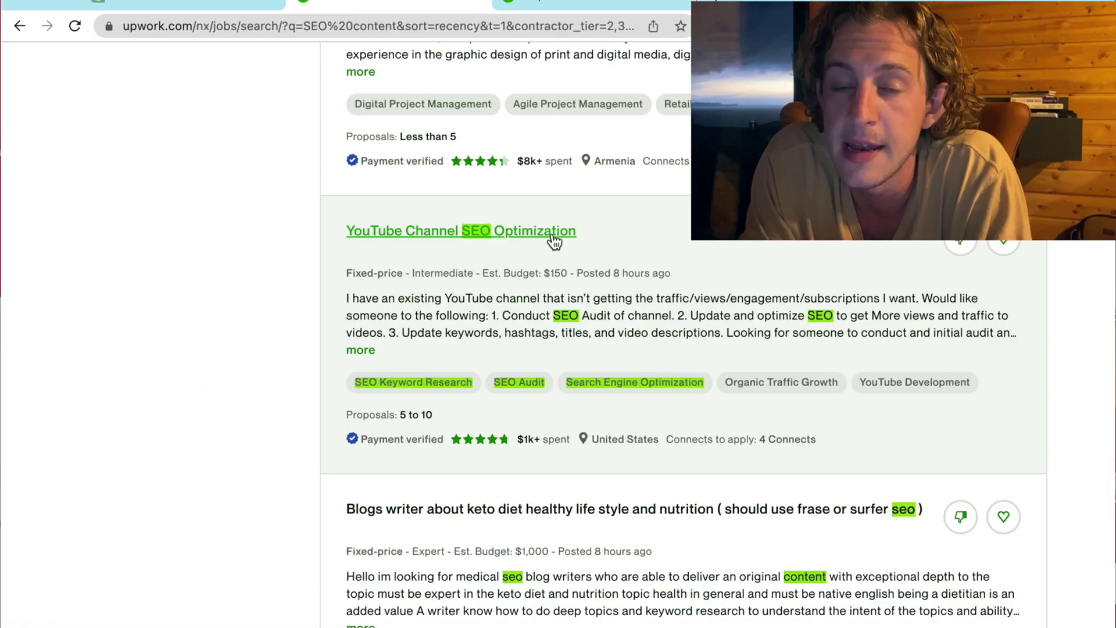
click(550, 234)
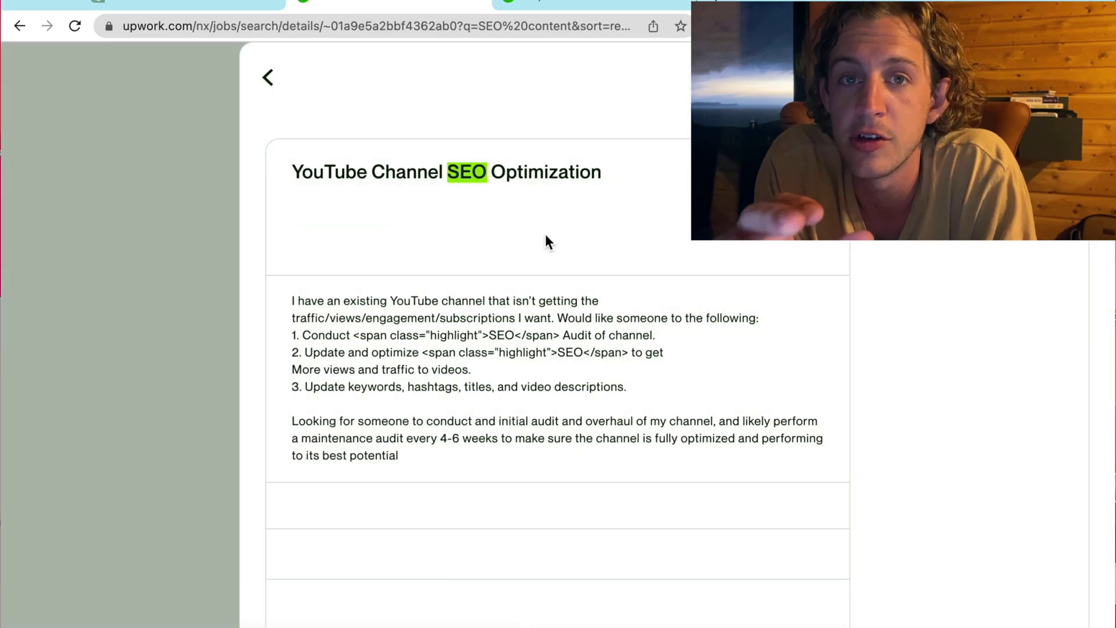
scroll(653, 418, down, 1)
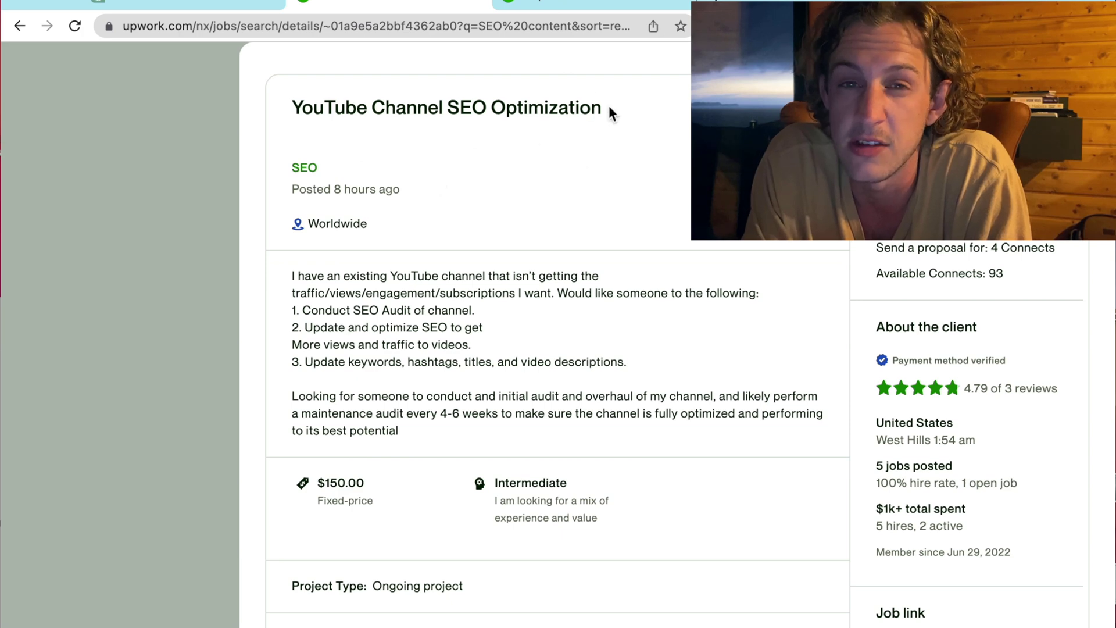
drag(609, 105, 259, 94)
key(super+c)
In ChatGPT, write 'Write an Upwork Proposal for this Job:' with the pasted title and a 'Description' line
click(197, 8)
scroll(513, 540, down, 5)
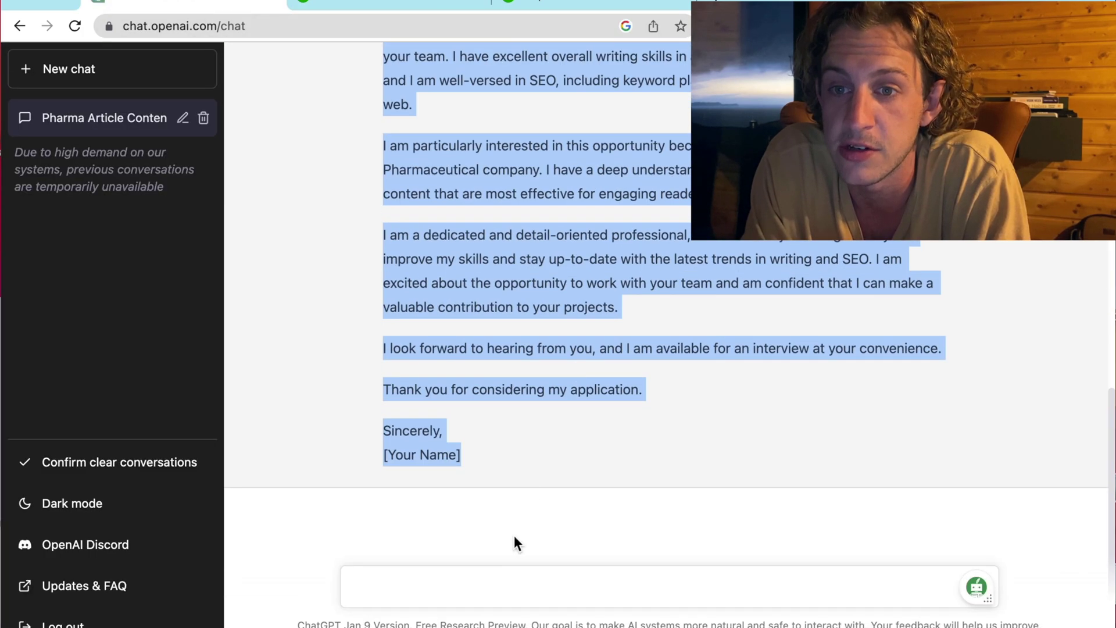
click(514, 586)
text(Write an Upwork Propoa)
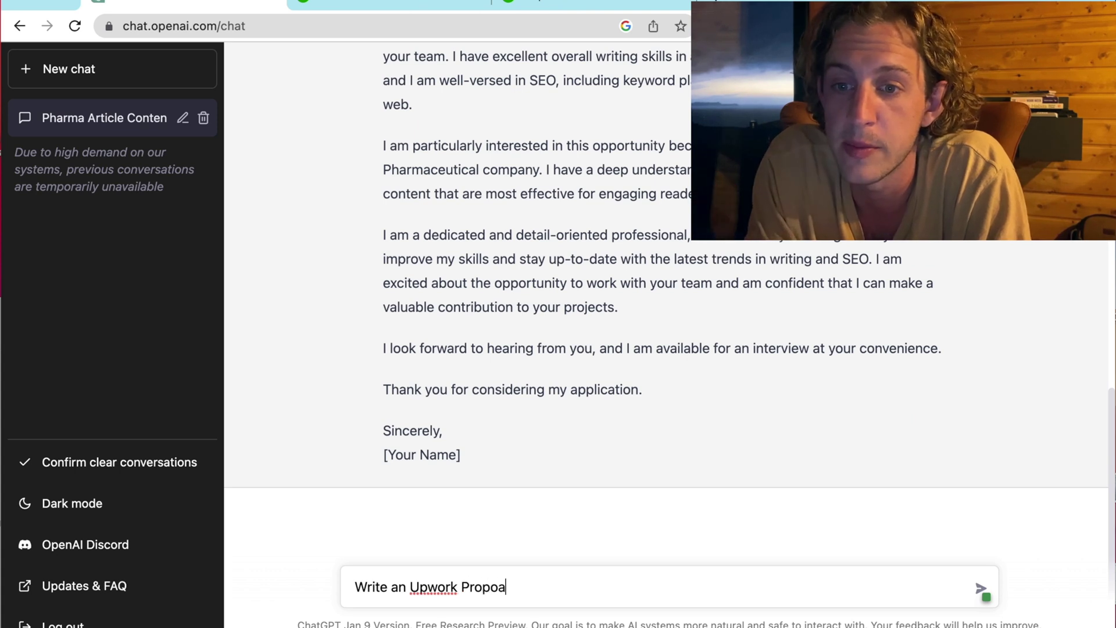
key(BackSpace)
text(sal f)
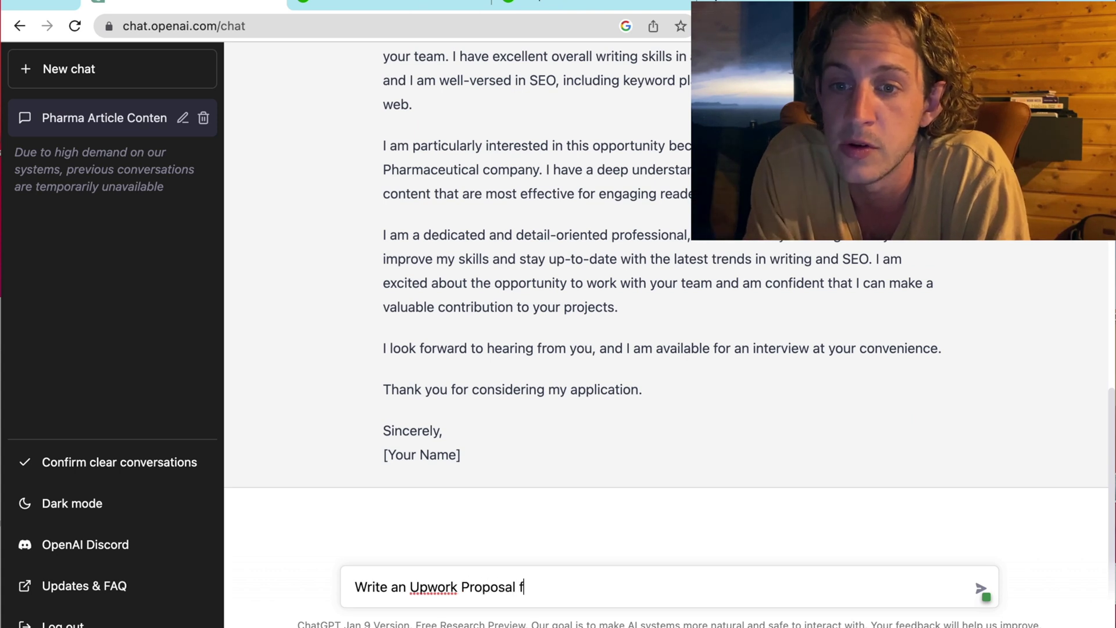
text(or this Job:)
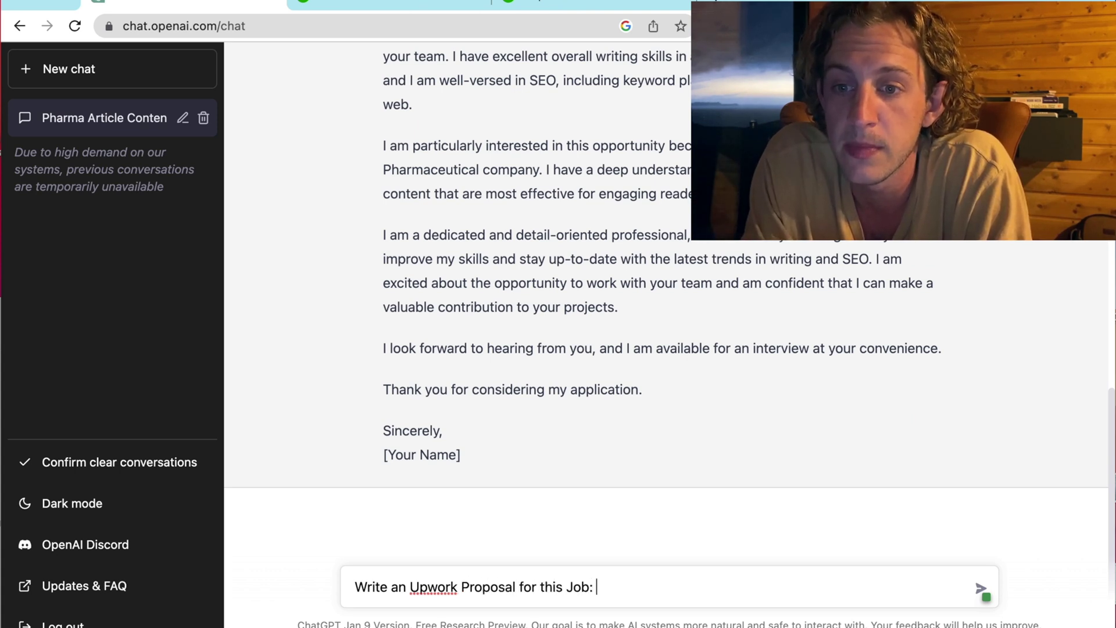
key(super+v)
key(shift+Return)
key(shift+Return)
text(Description)
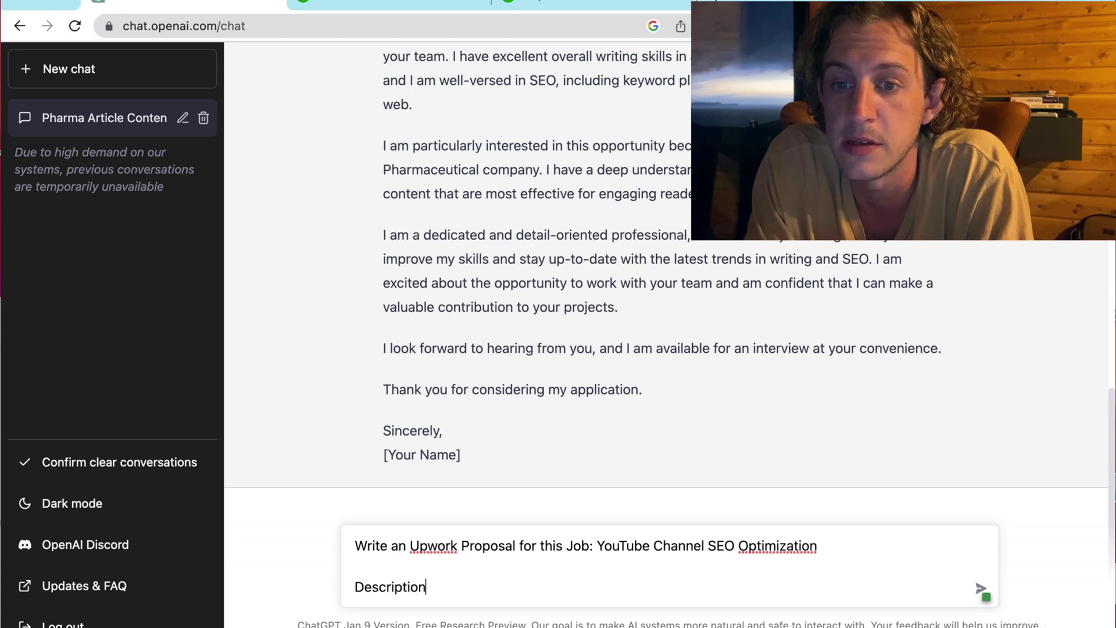
Add the copied job description and an 'Include: {My experience with Youtube' line, send, and select the reply
click(389, 4)
scroll(522, 322, down, 1)
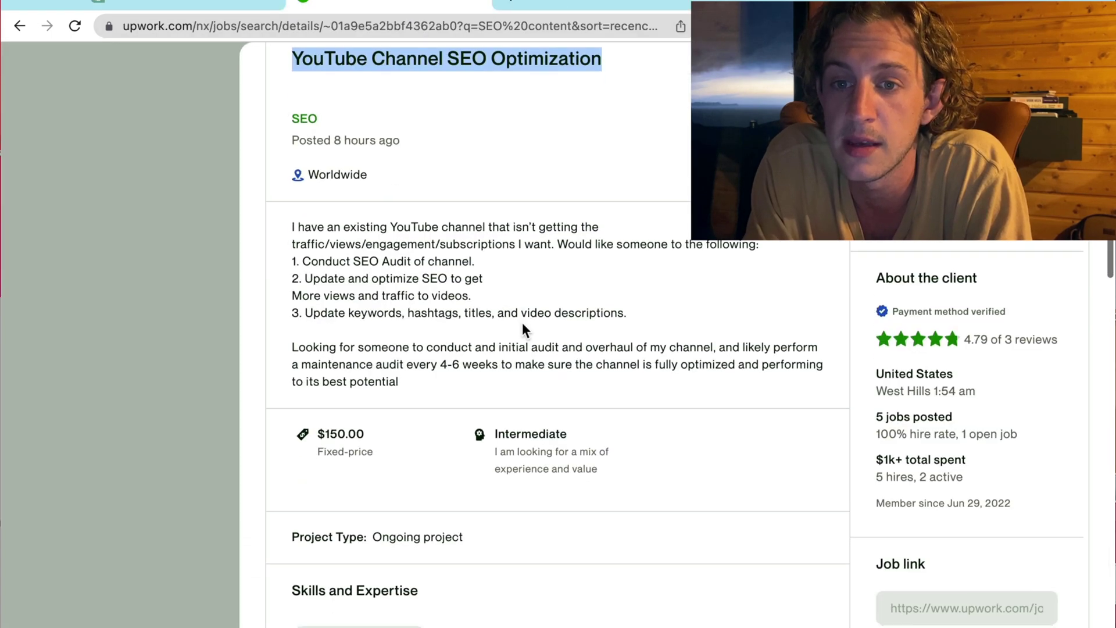
drag(407, 384, 256, 220)
key(super+c)
click(165, 7)
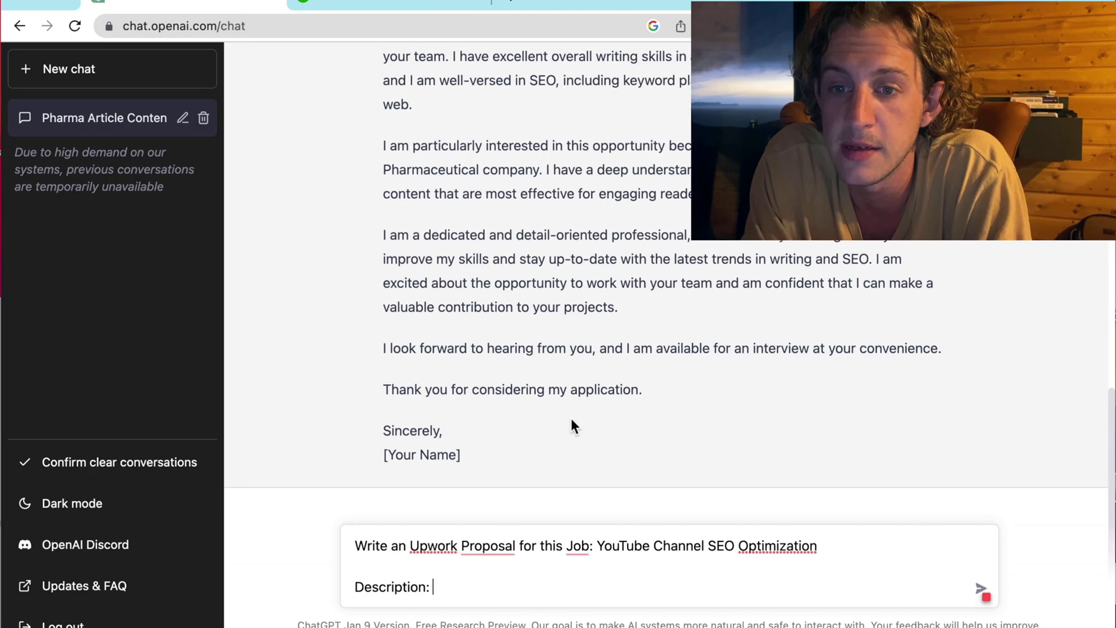
key(super+v)
key(shift+Return)
key(shift+Return)
text(In)
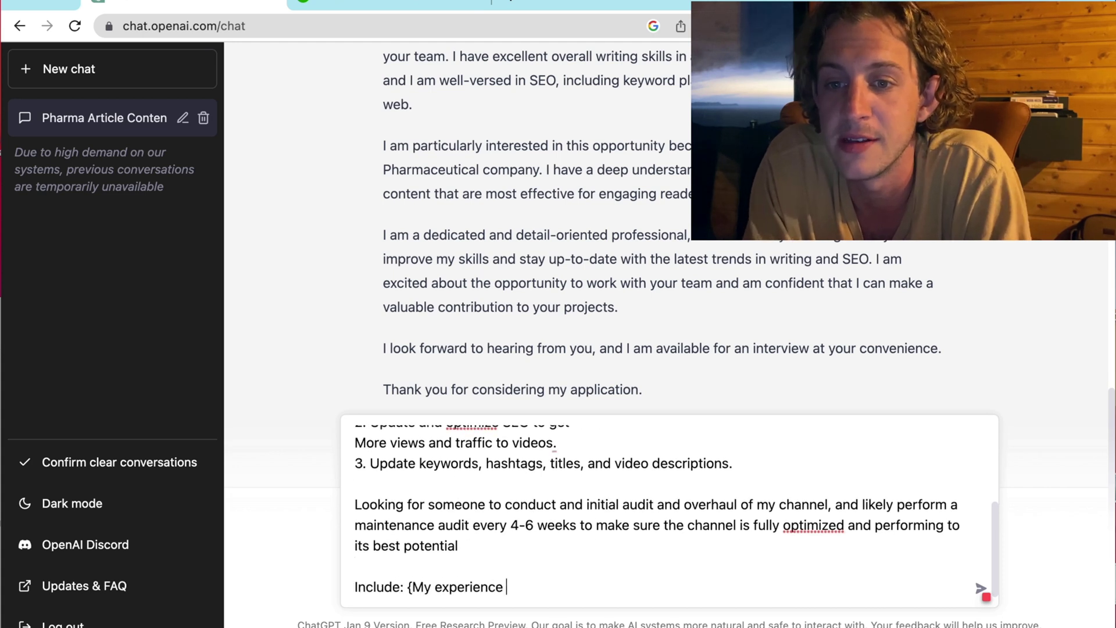
text(clude: {My experience with Youtube SEO)
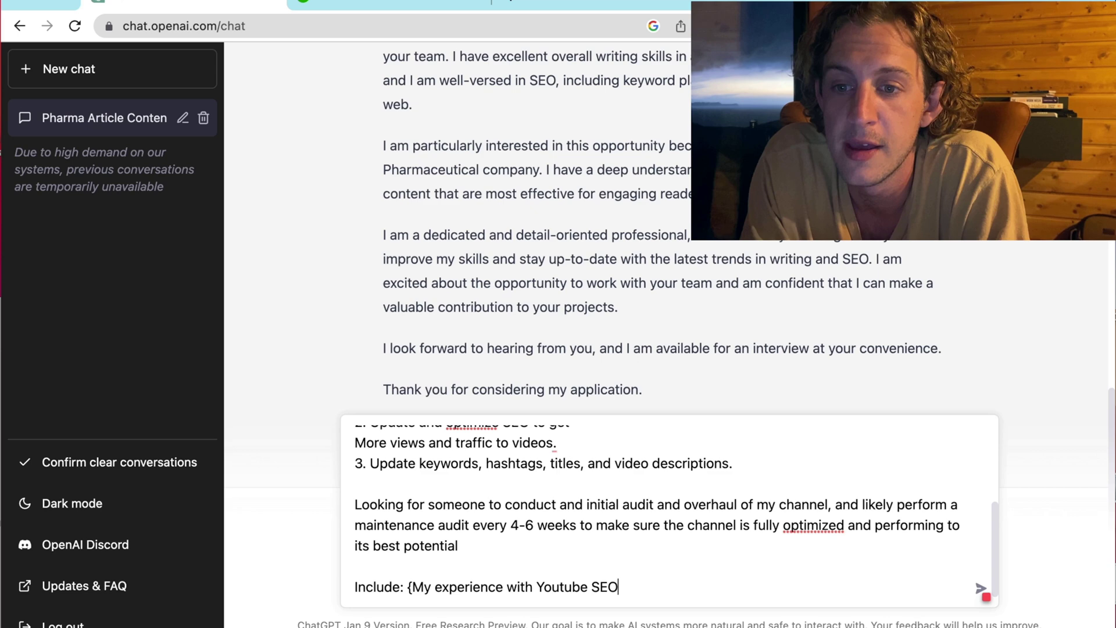
key(Return)
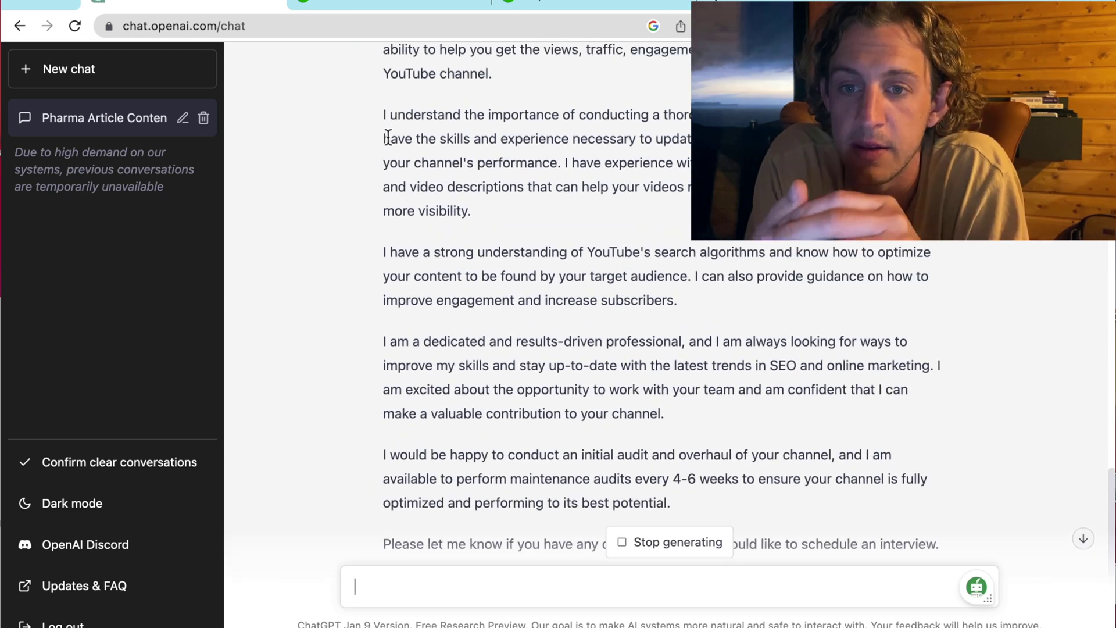
drag(462, 512, 389, 381)
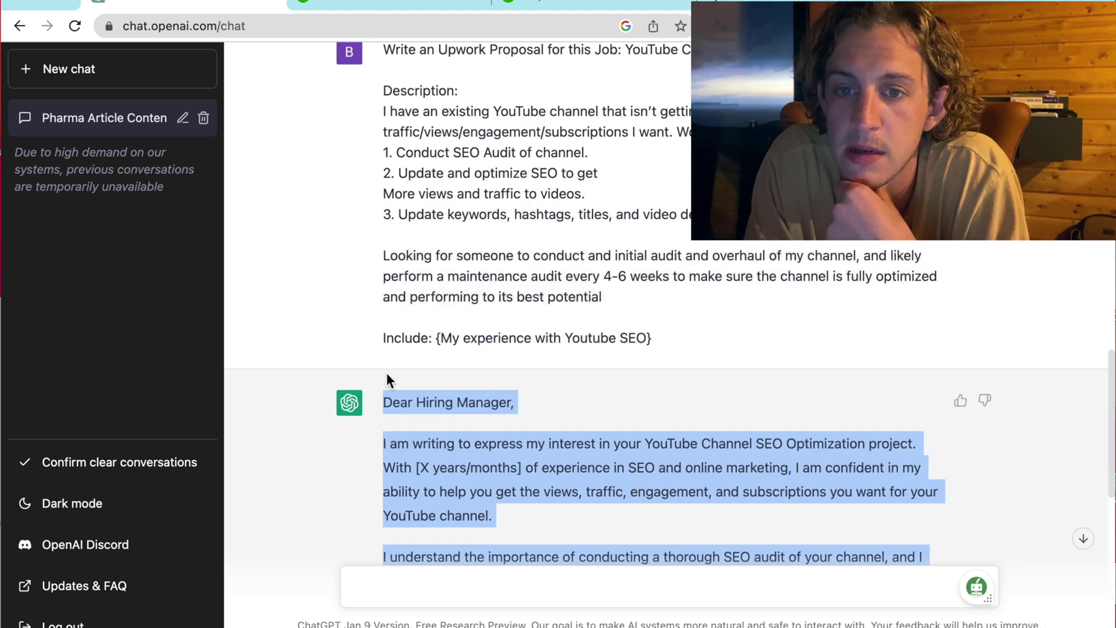
Paste the ChatGPT cover letter into the proposal and sign it with the freelancer's name
click(523, 5)
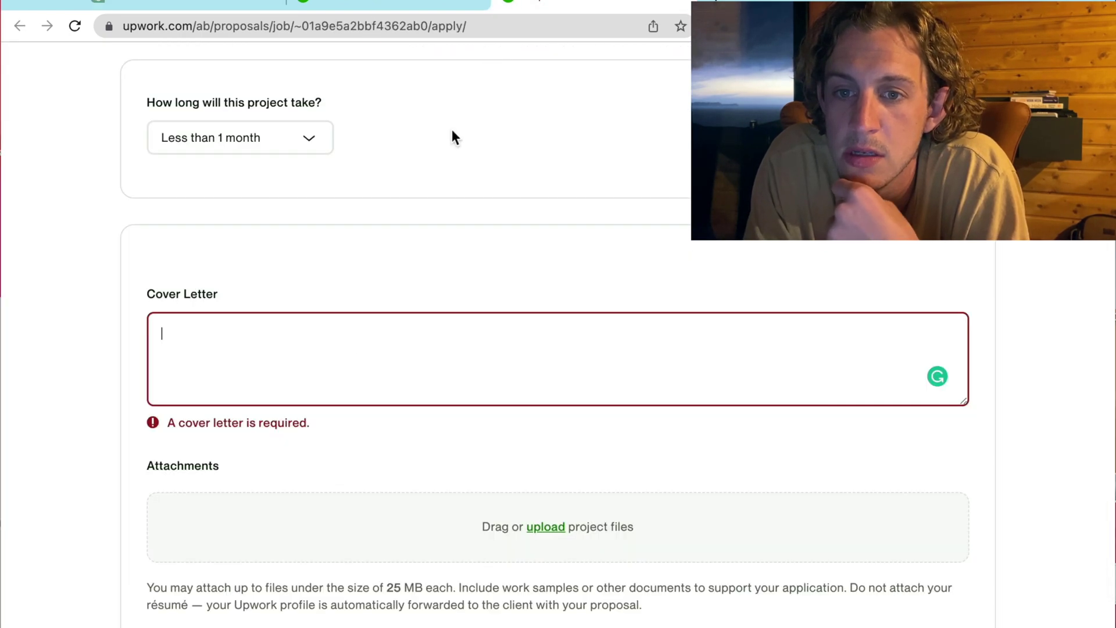
click(341, 352)
key(super+v)
drag(269, 386, 156, 391)
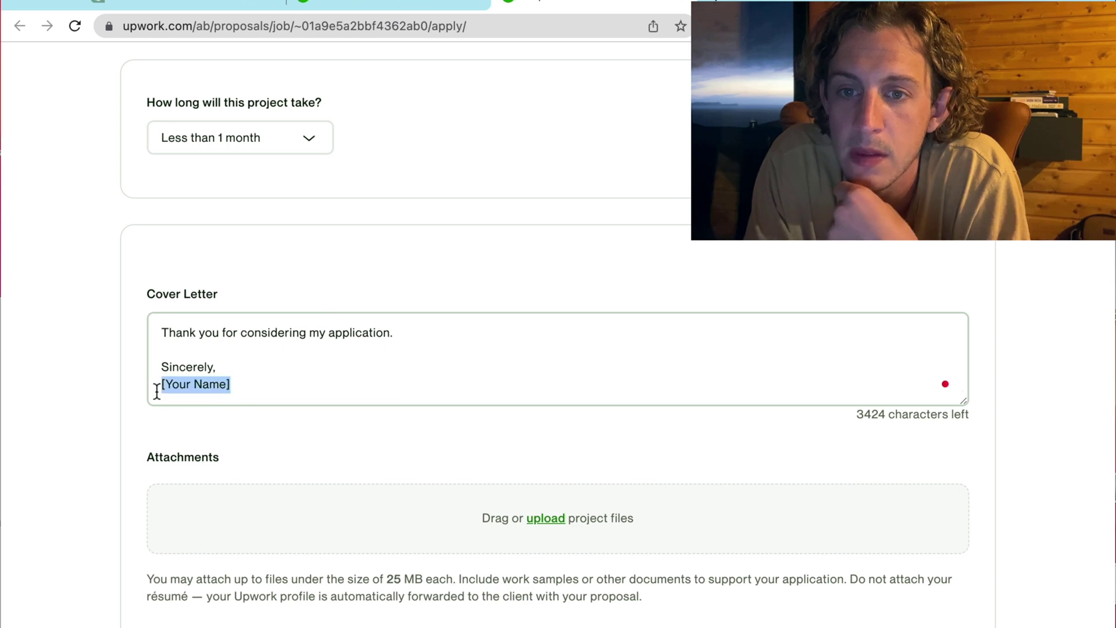
text(Ben Webby)
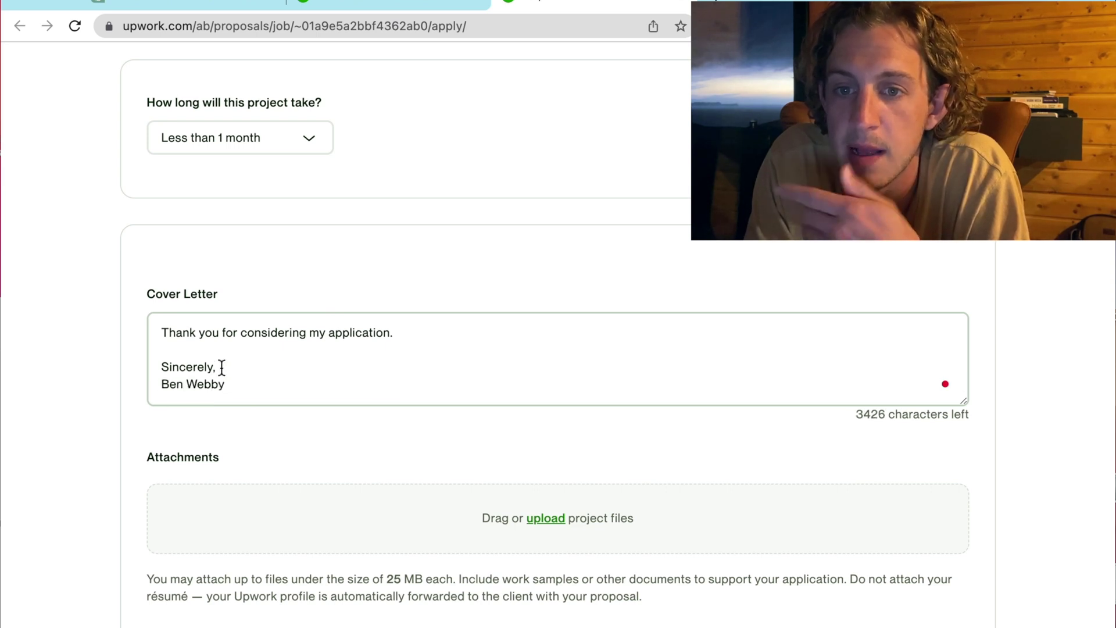
Change the greeting to 'Hello there!' and set the experience placeholder to 6
scroll(225, 369, up, 15)
drag(293, 335, 95, 326)
text(Hello there!)
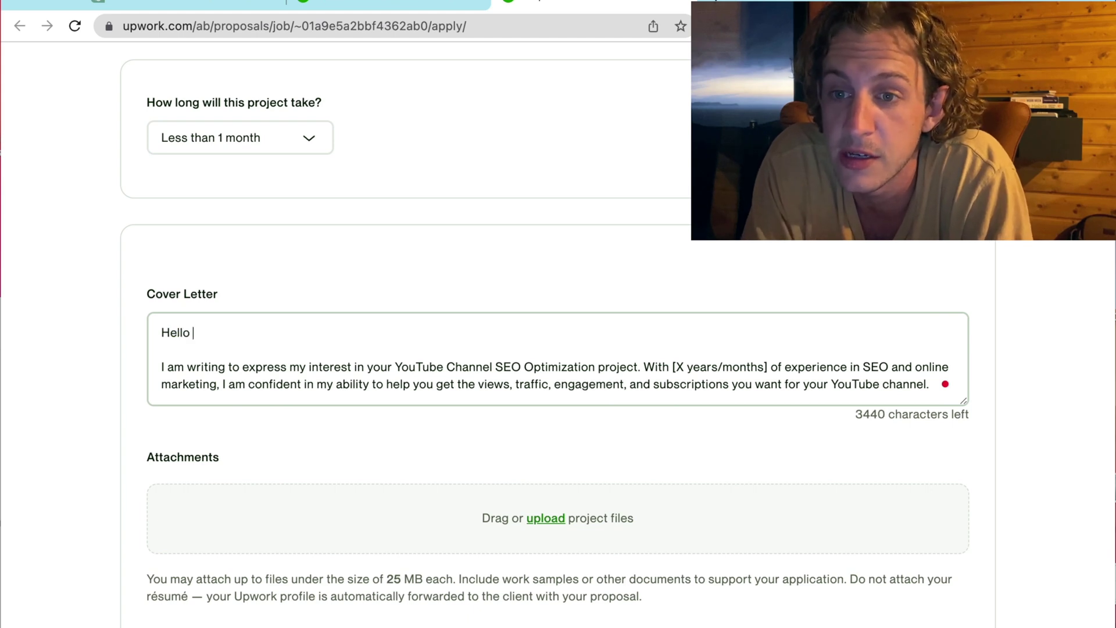
scroll(797, 323, down, 1)
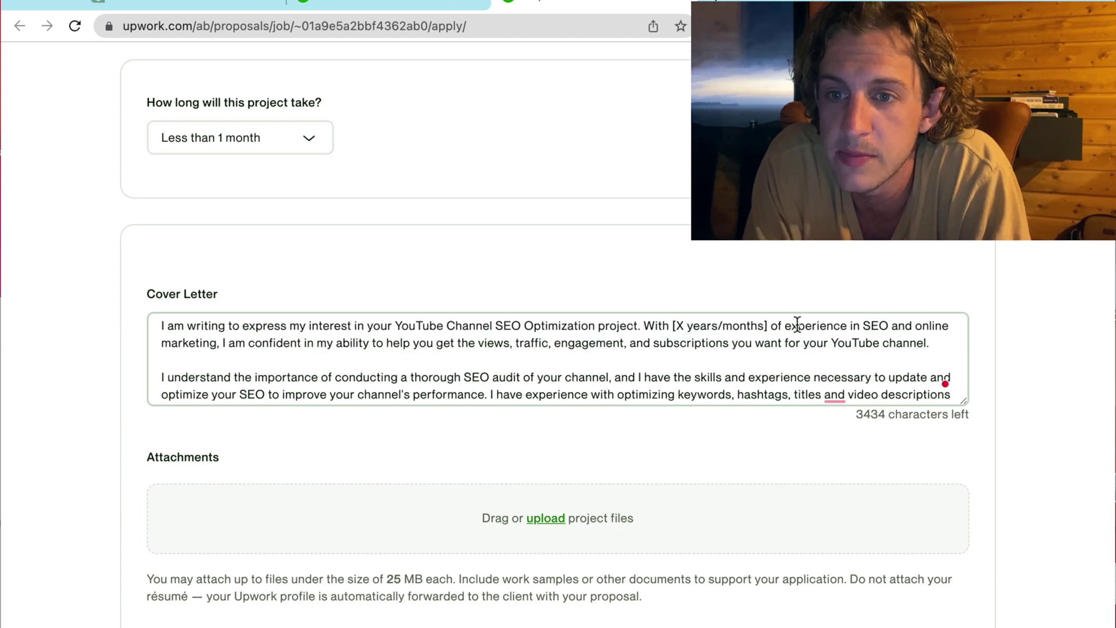
drag(768, 328, 673, 324)
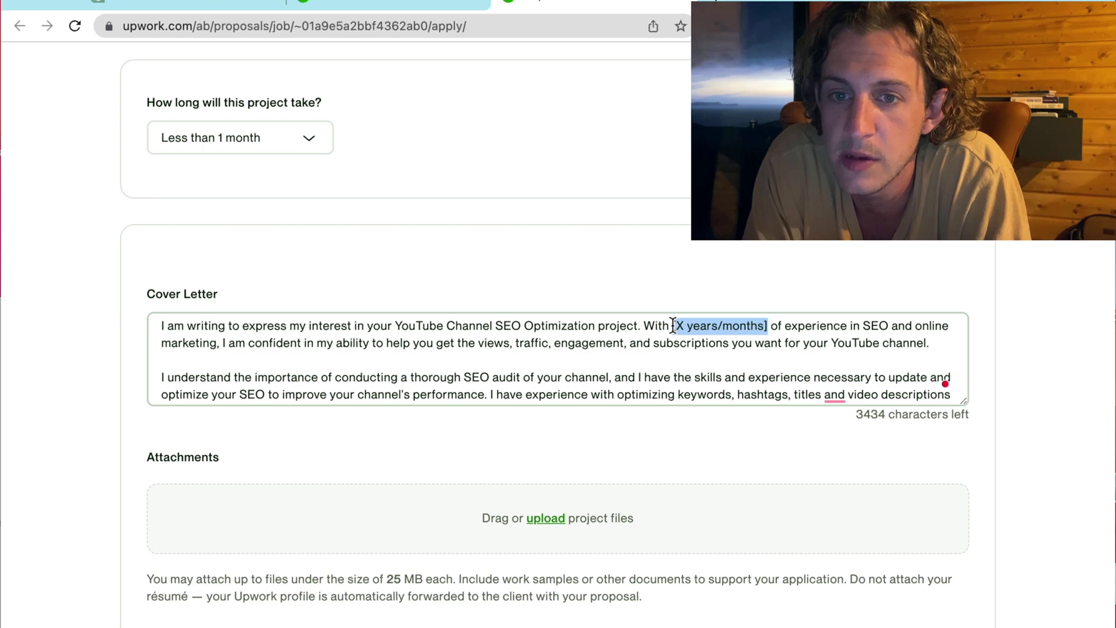
text(6)
Send the proposal for 4 Connects, accepting the fixed-price project terms
scroll(725, 357, down, 3)
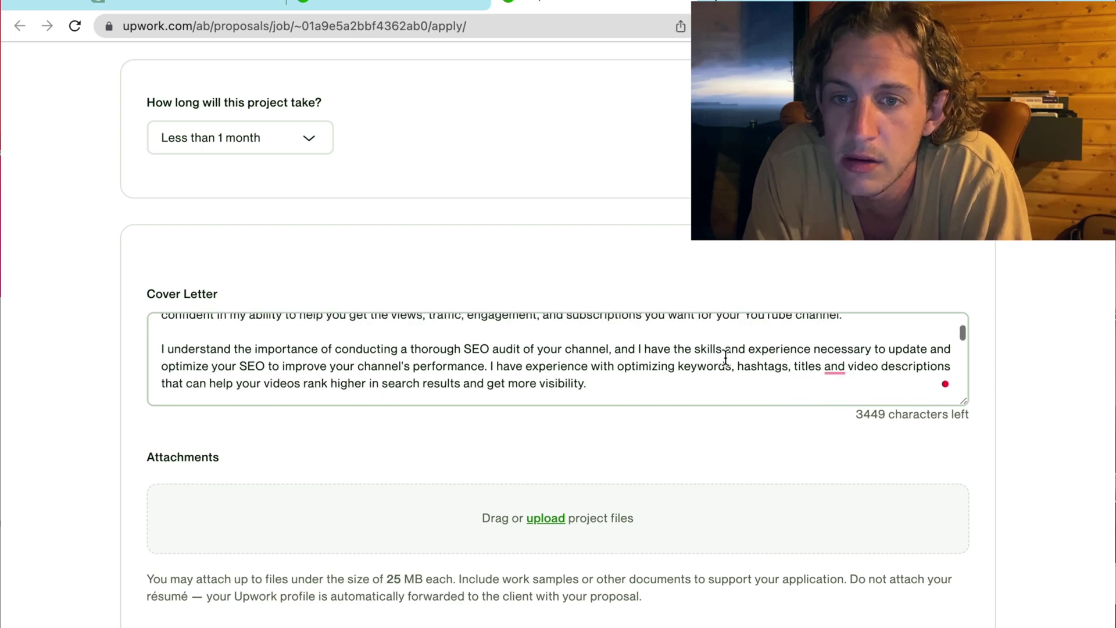
scroll(725, 357, down, 4)
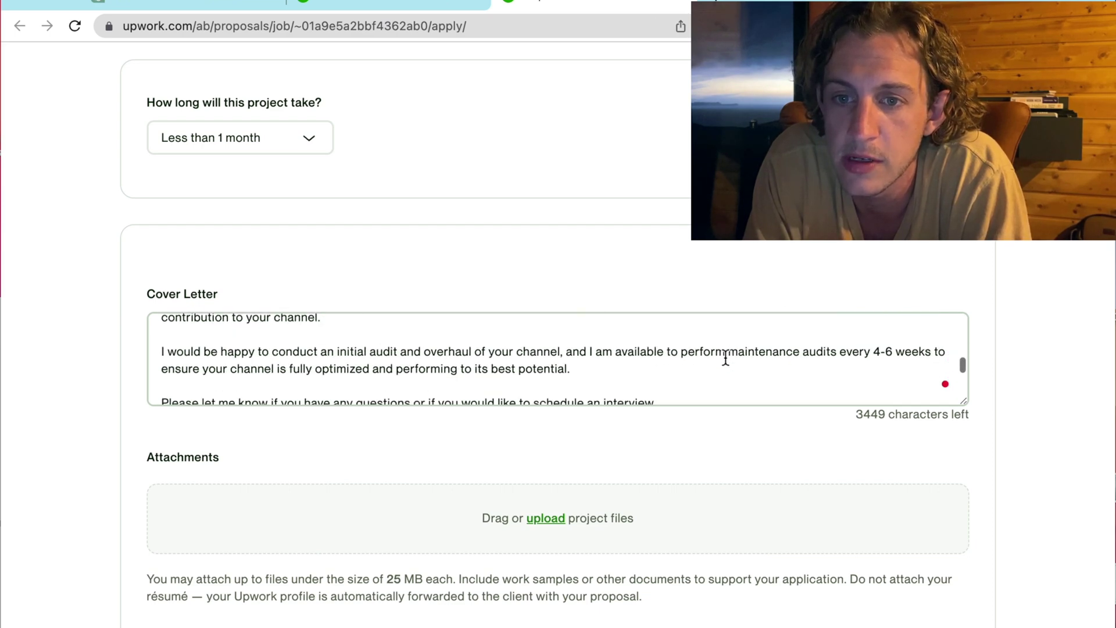
scroll(679, 280, down, 10)
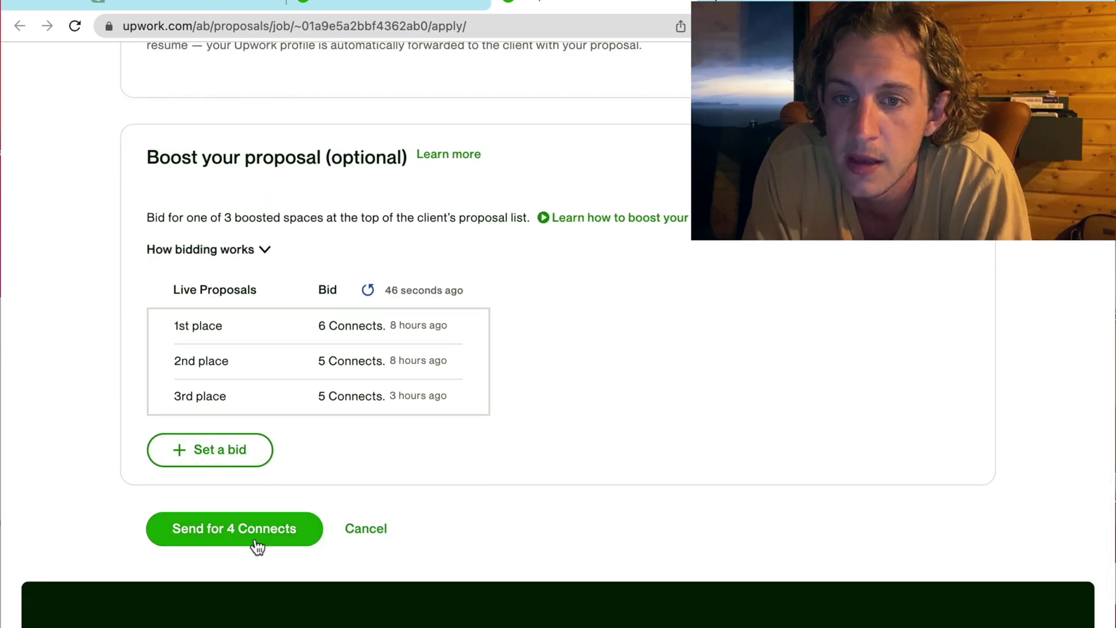
click(255, 538)
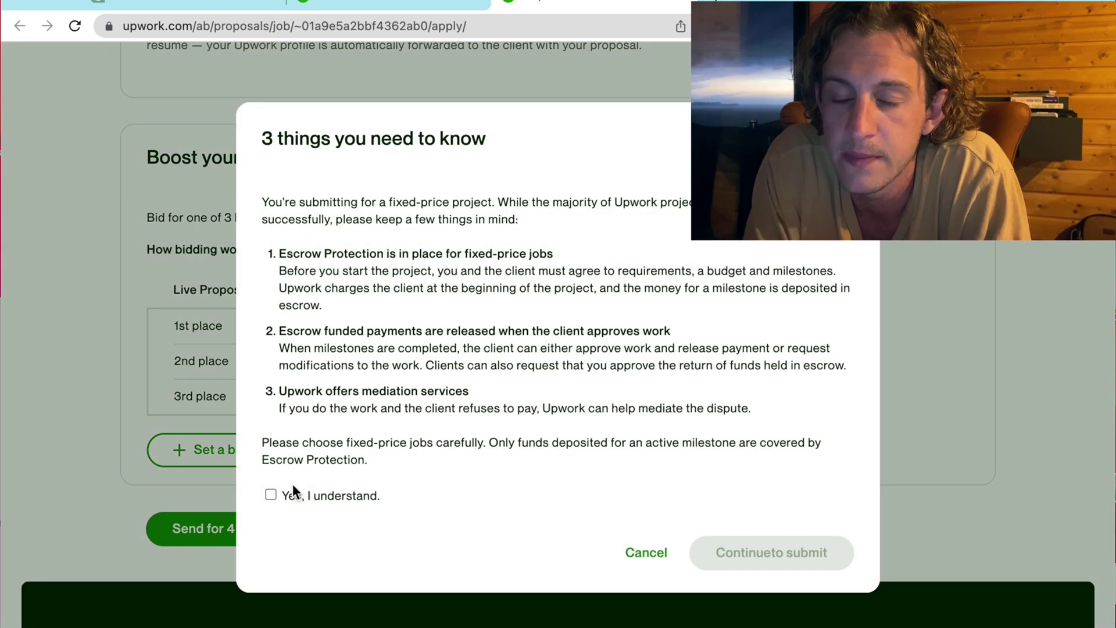
click(288, 496)
click(774, 552)
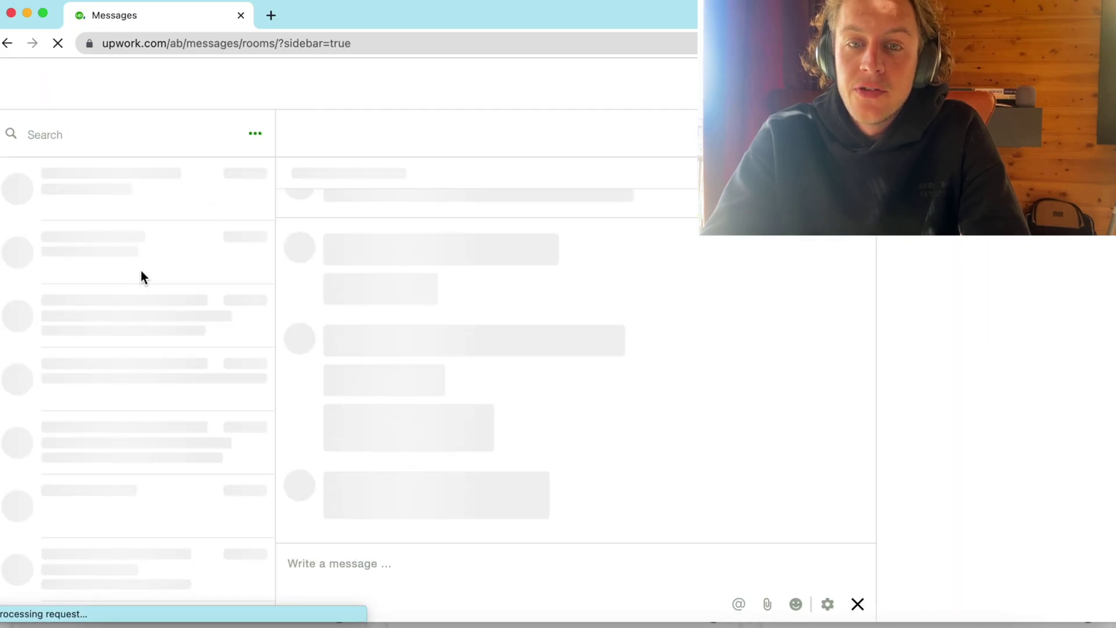
Review the health and fitness blog client's reply, highlighting the job title and $35/1000 words rate
click(146, 274)
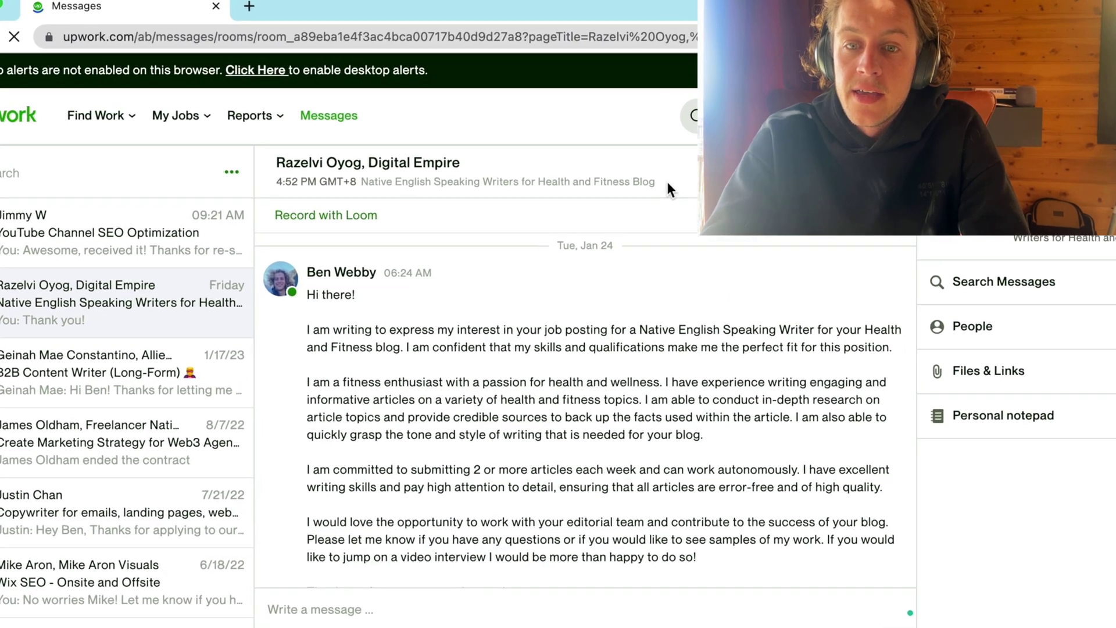
drag(653, 177, 343, 195)
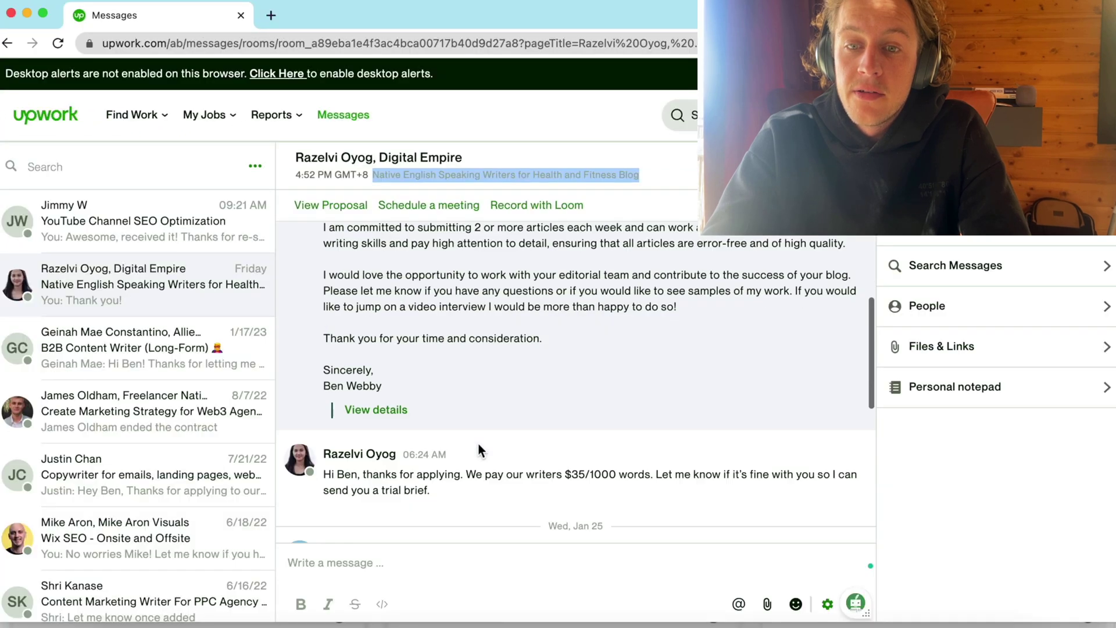
scroll(478, 442, down, 3)
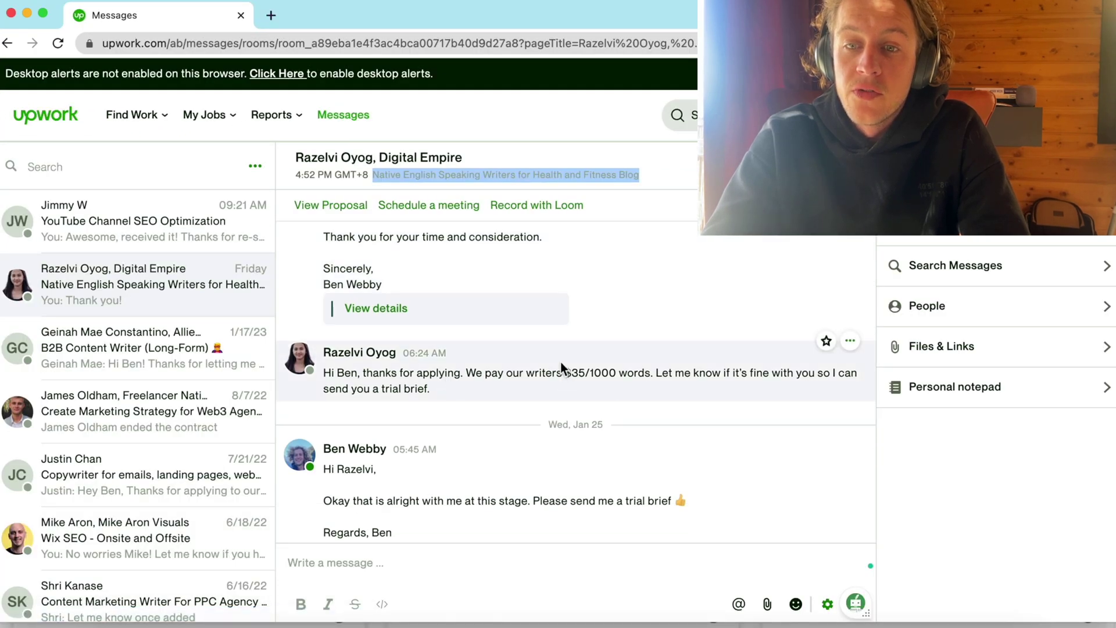
drag(323, 373, 655, 380)
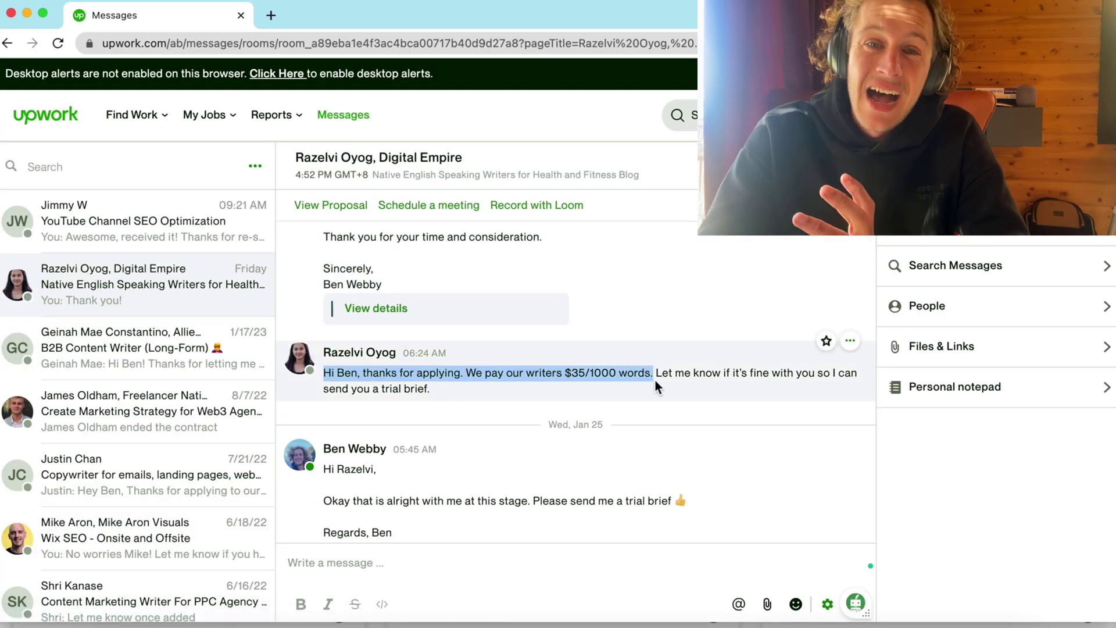
scroll(655, 380, down, 2)
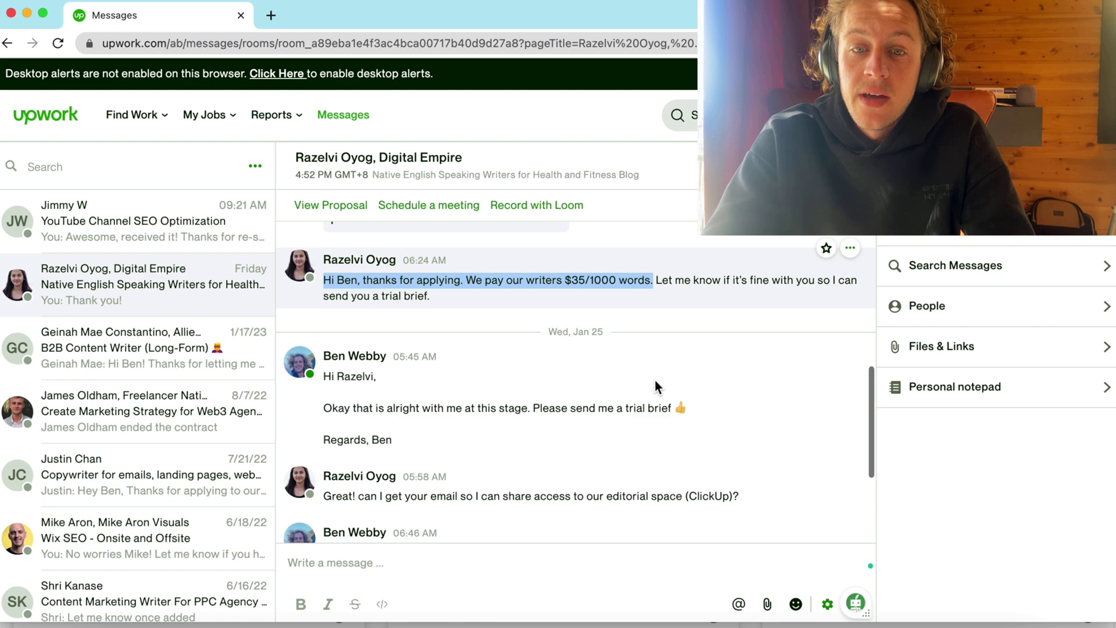
scroll(654, 379, down, 3)
scroll(492, 361, up, 4)
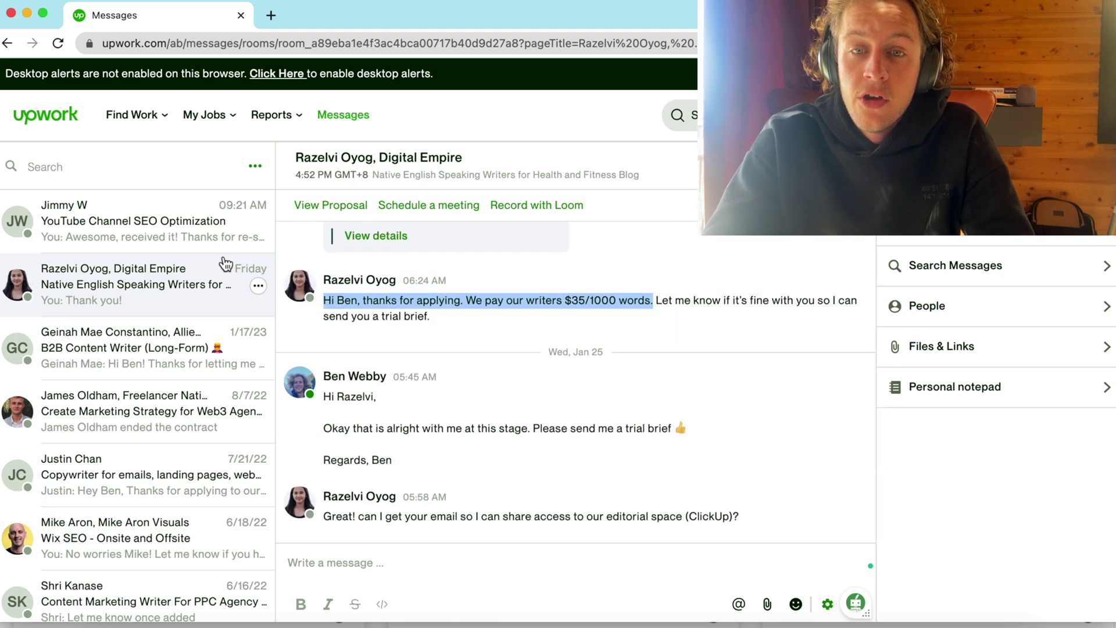
Open the YouTube Channel SEO Optimization conversation and view the $675 contract details
click(187, 250)
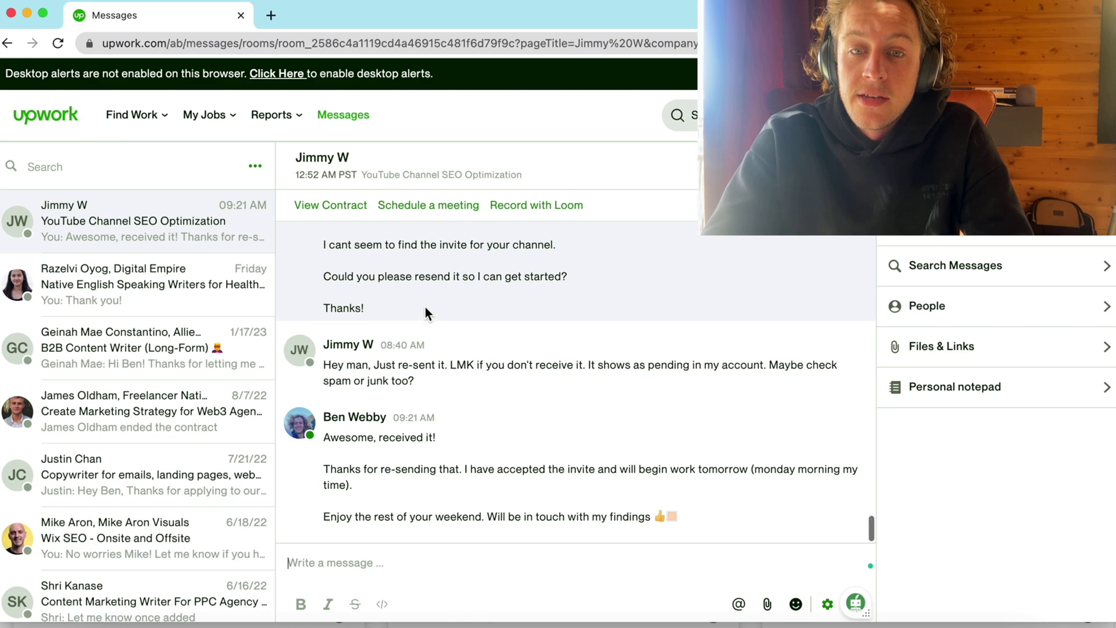
scroll(425, 309, up, 5)
scroll(424, 307, up, 10)
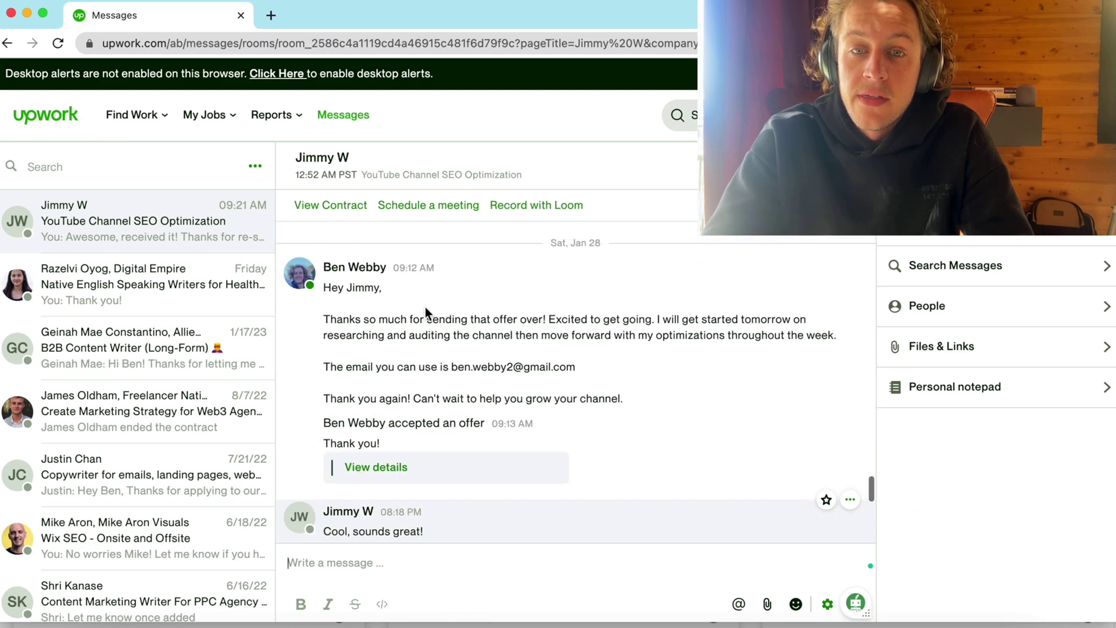
scroll(425, 307, up, 1)
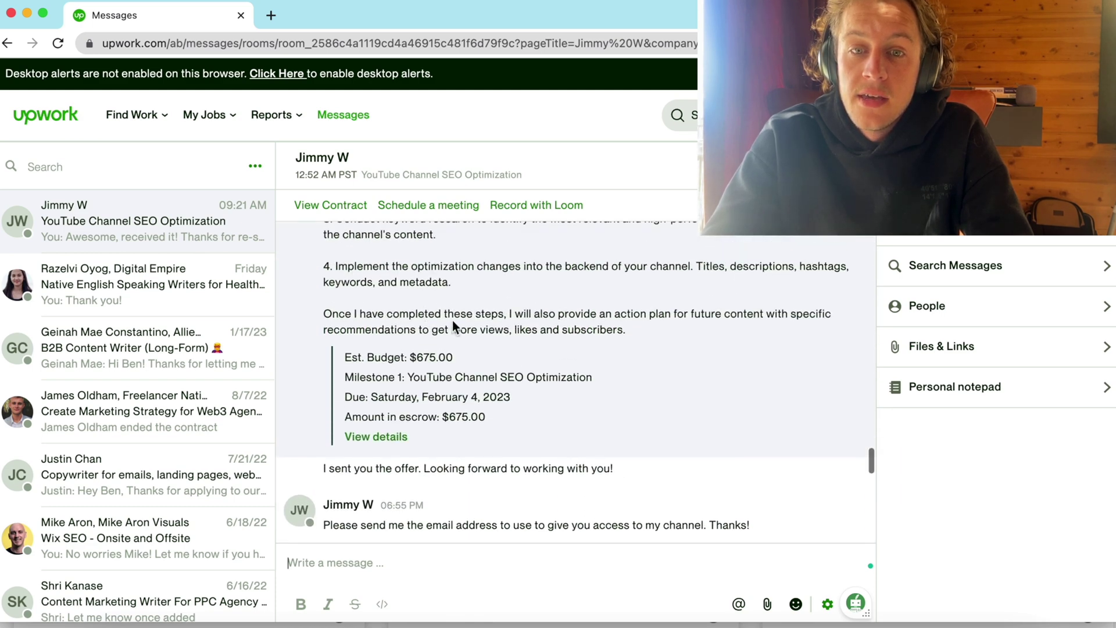
drag(540, 443, 354, 360)
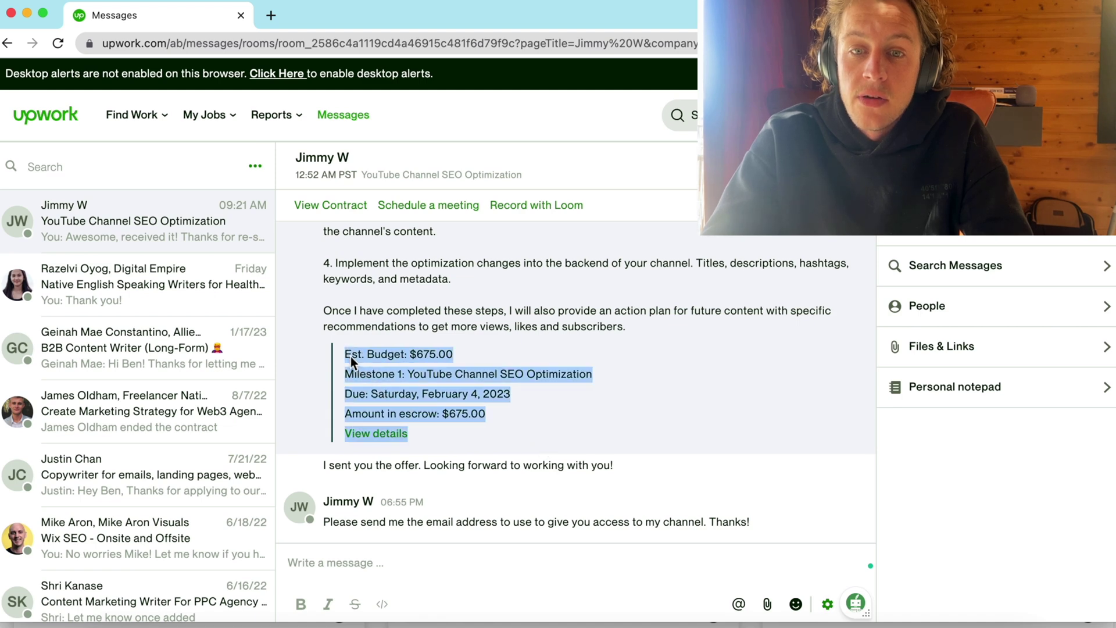
click(380, 433)
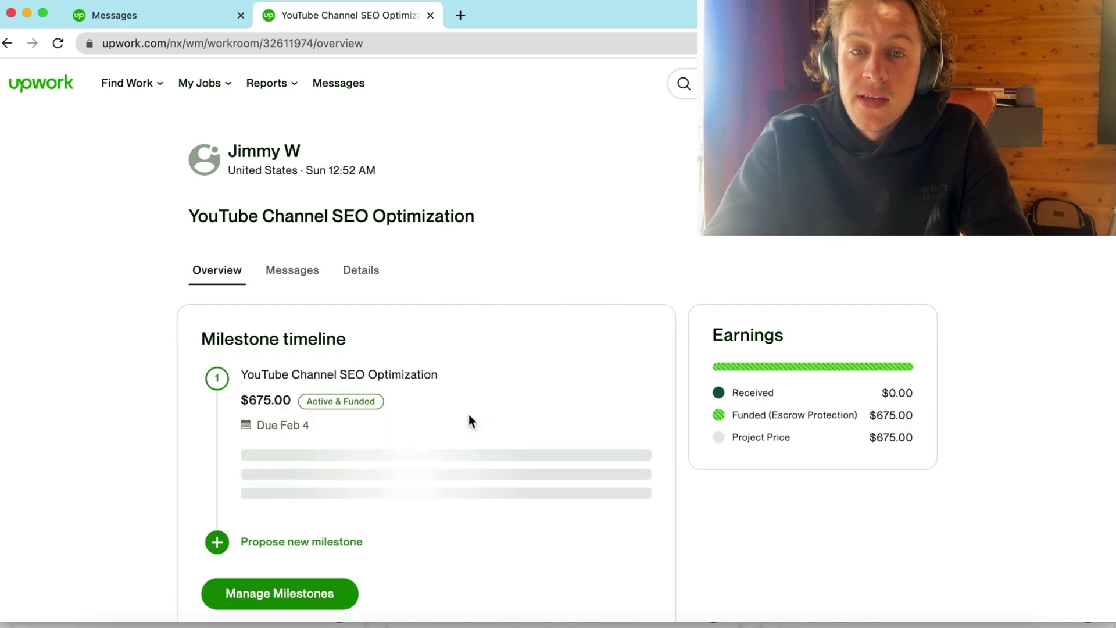
scroll(349, 395, down, 1)
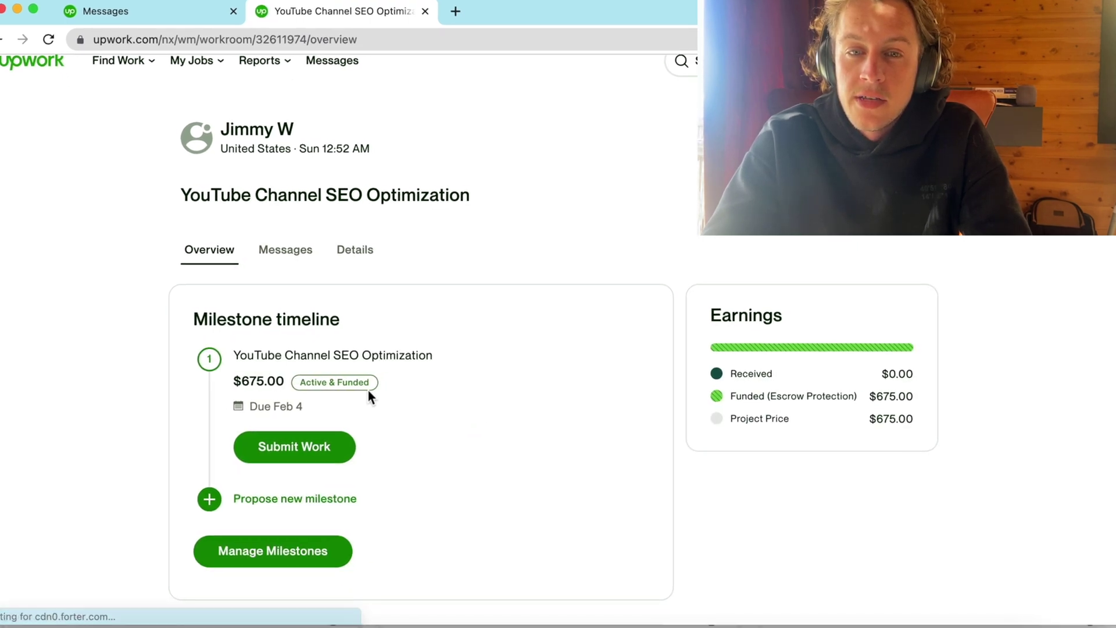
drag(368, 389, 228, 372)
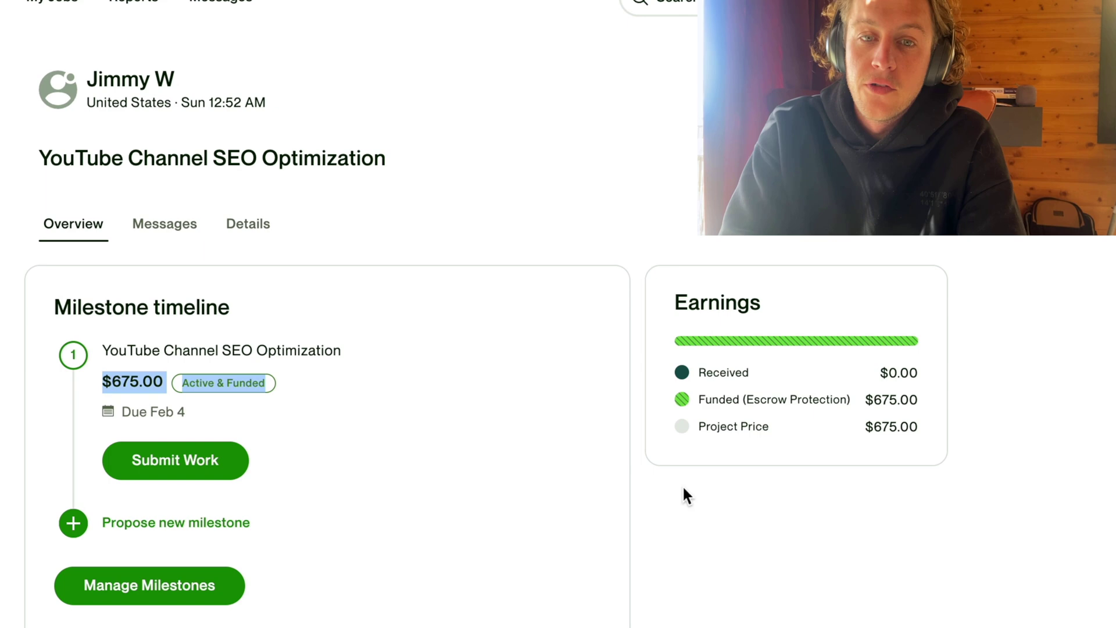
click(719, 502)
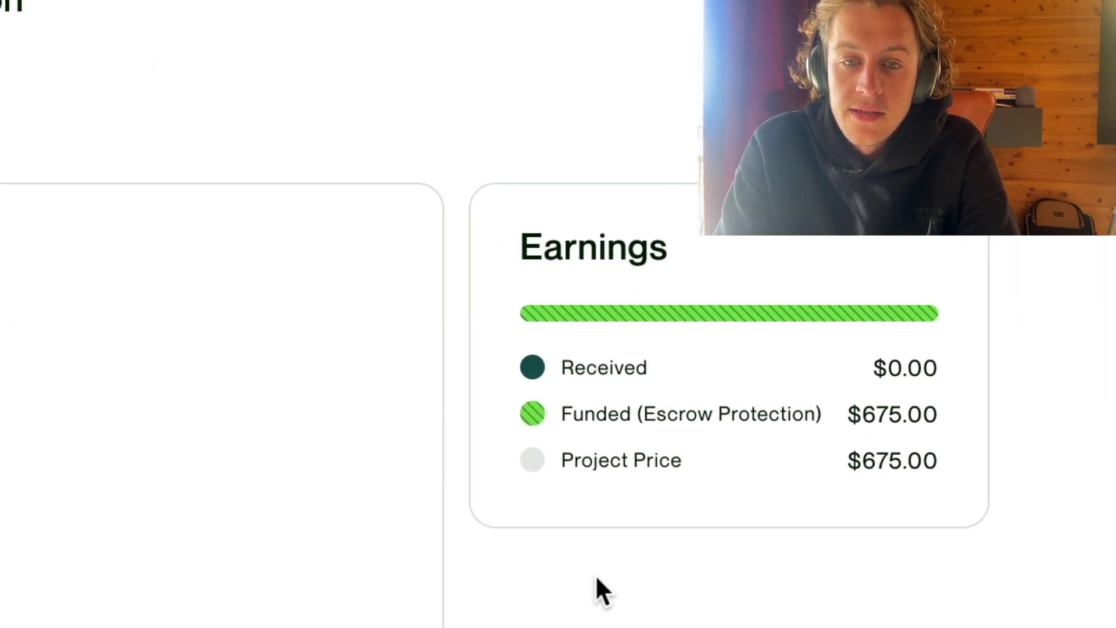